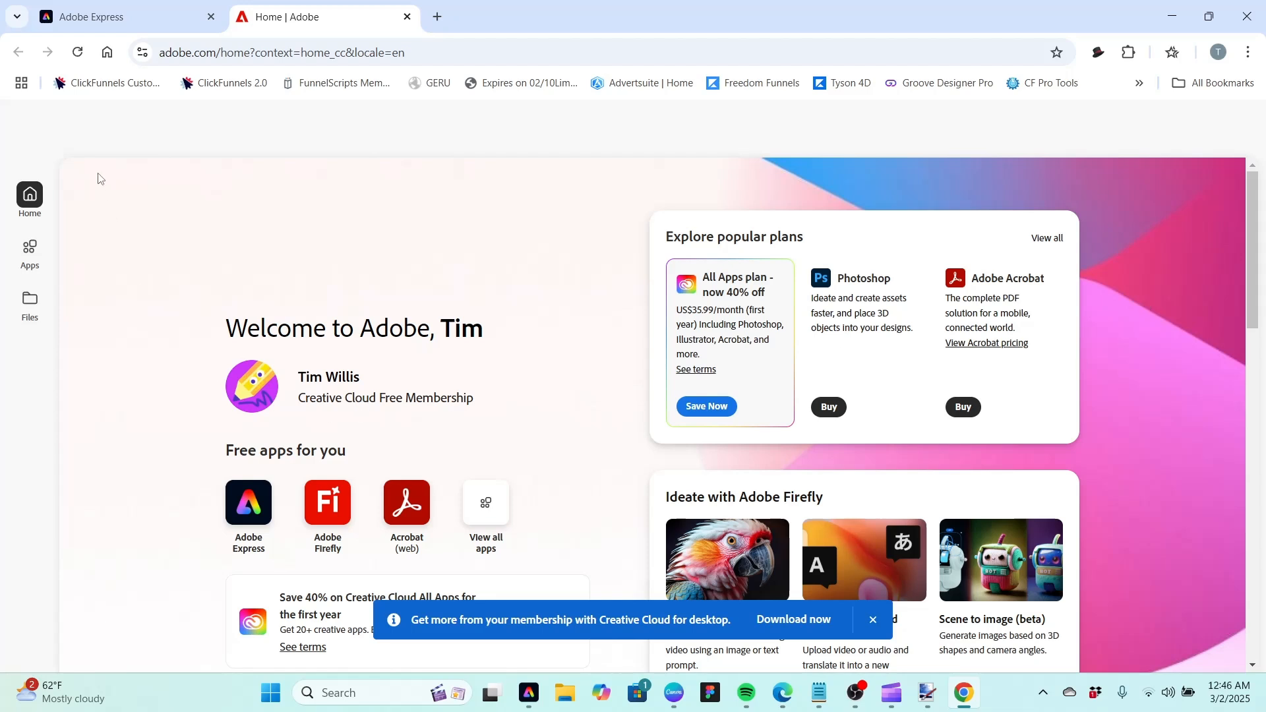
Open Adobe Color from the full list of Adobe apps
click(30, 248)
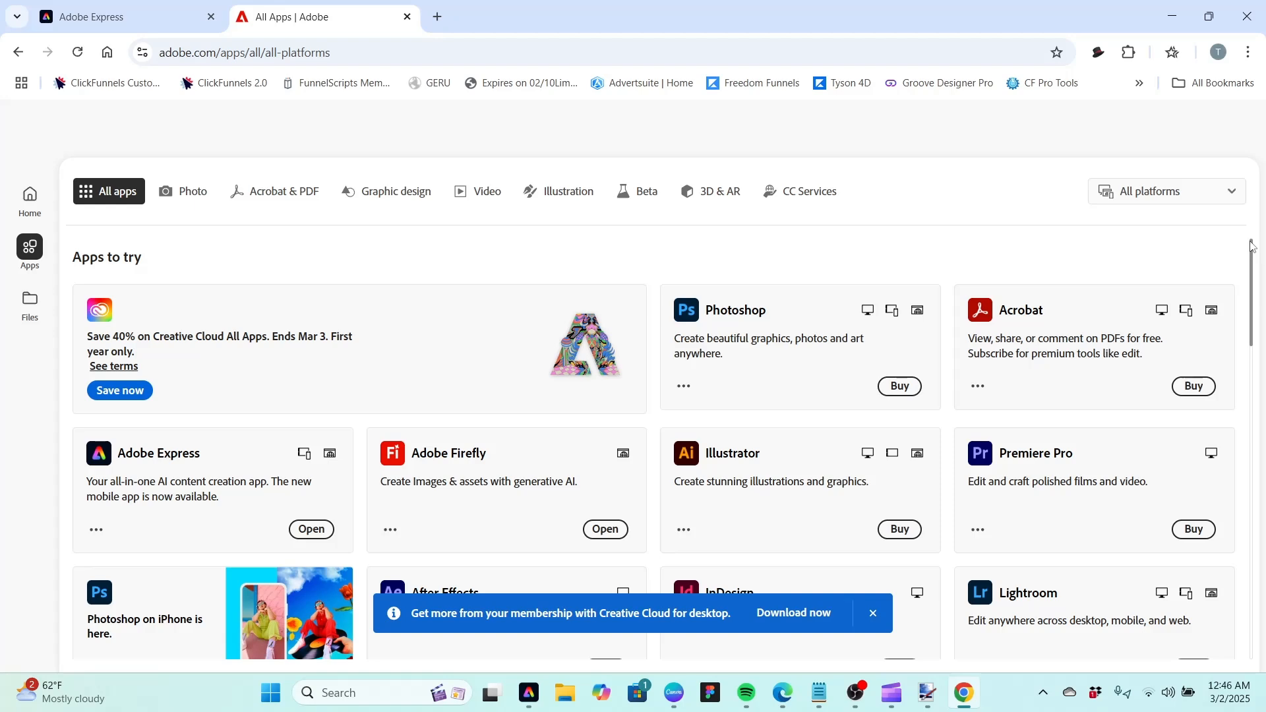
drag(1250, 245, 1261, 619)
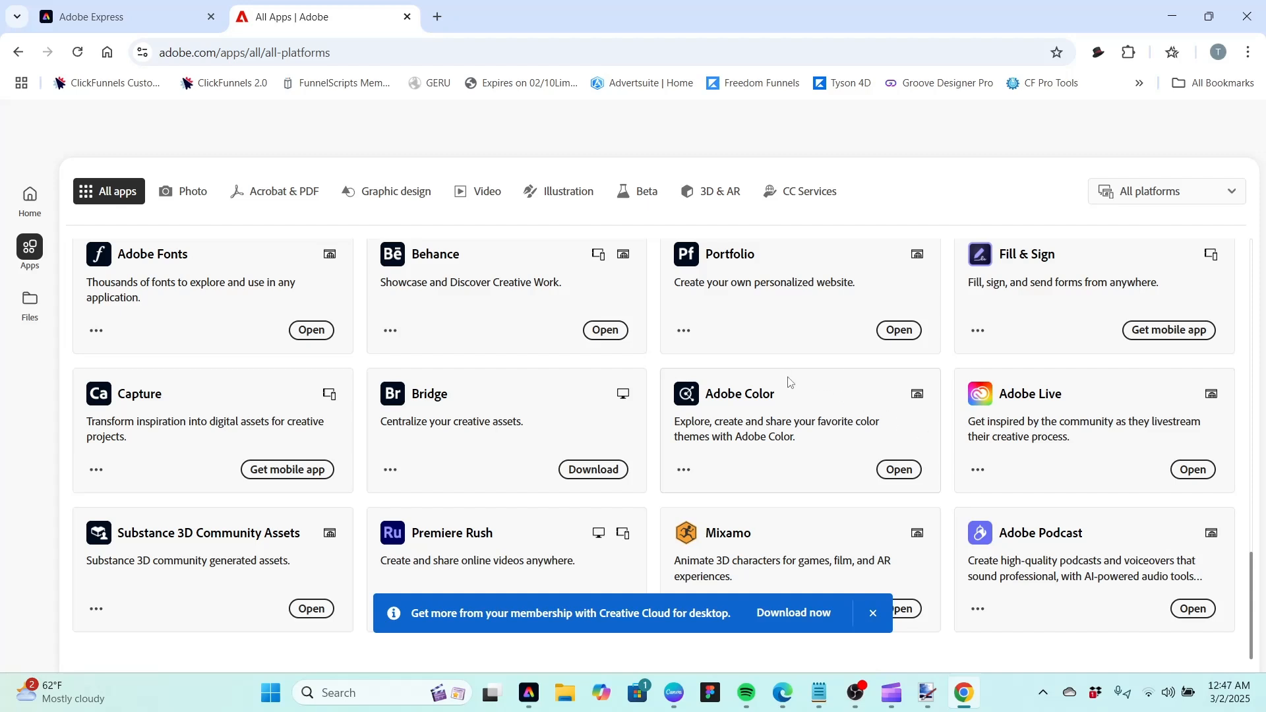
click(900, 470)
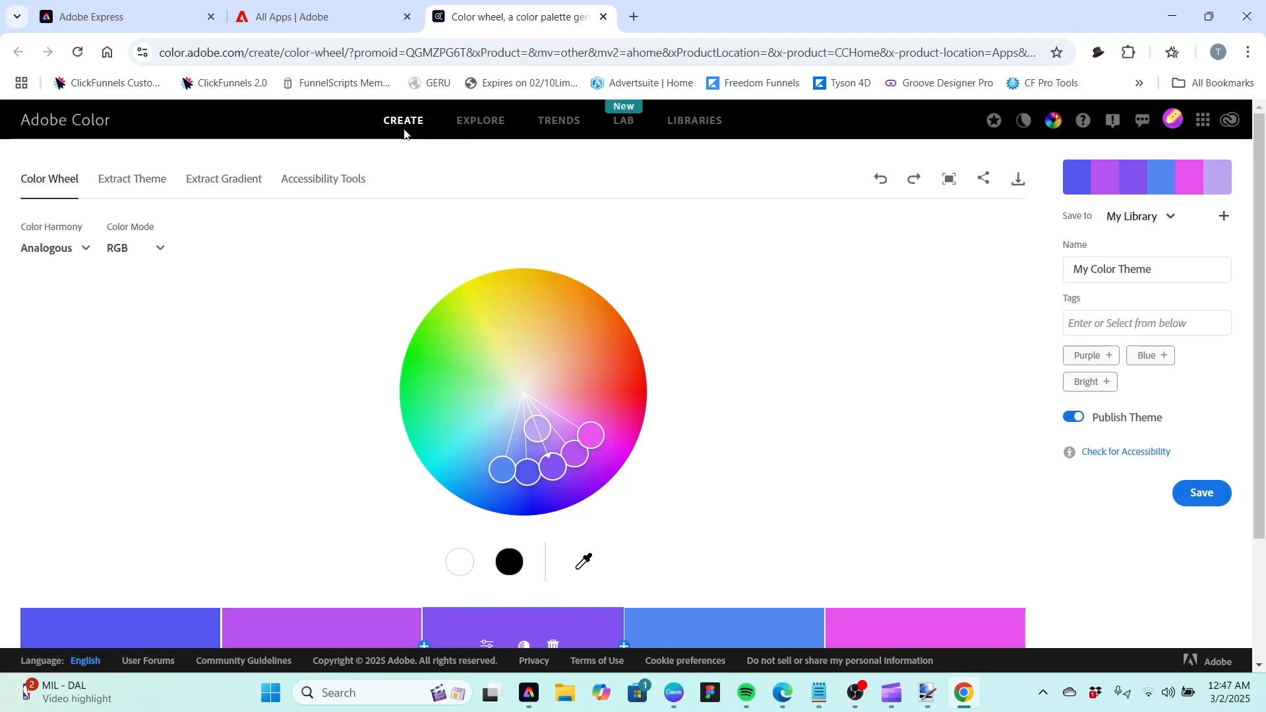
Browse the Explore color themes through page 2, and view the popular searches Primary colors and Synthwave
click(480, 122)
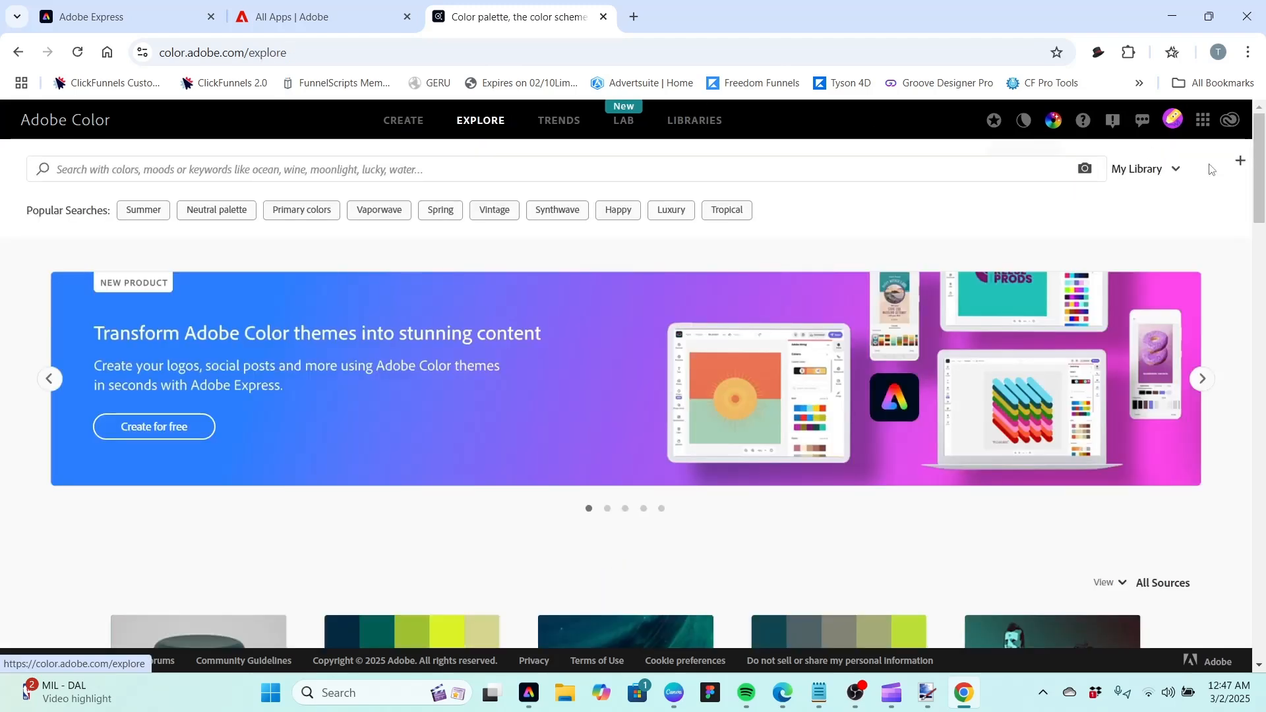
drag(1259, 150, 1264, 592)
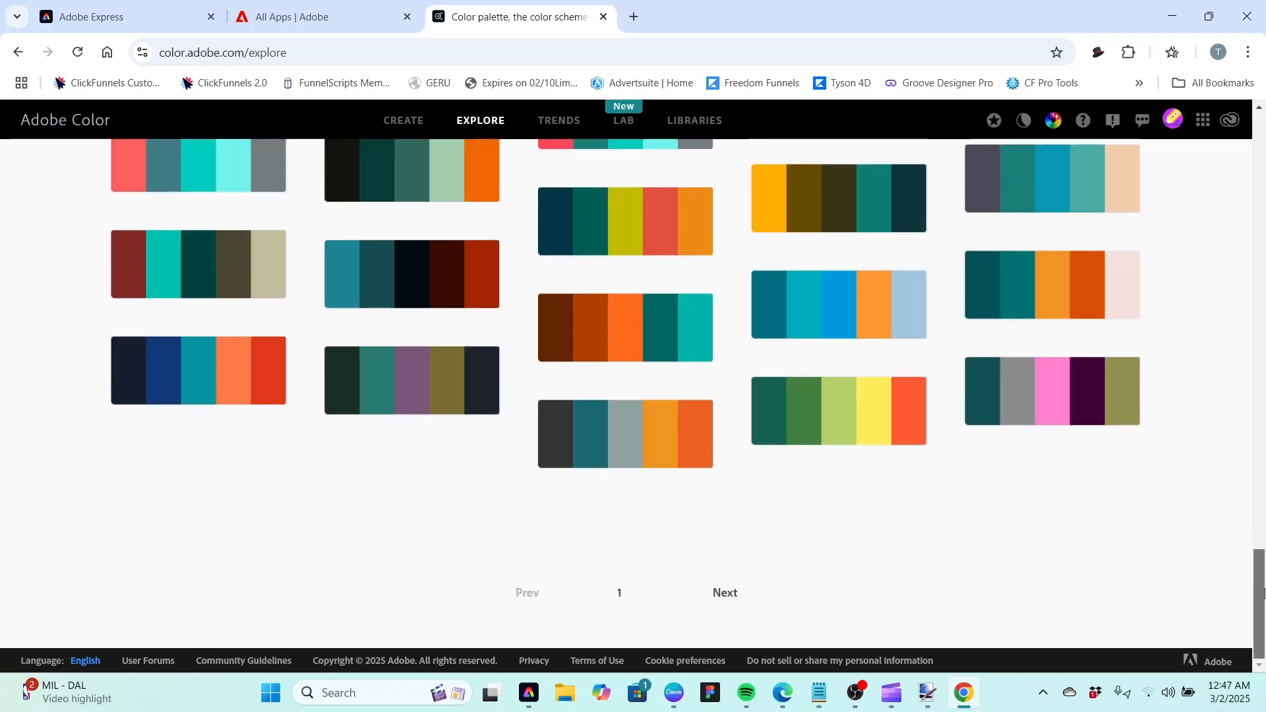
click(726, 595)
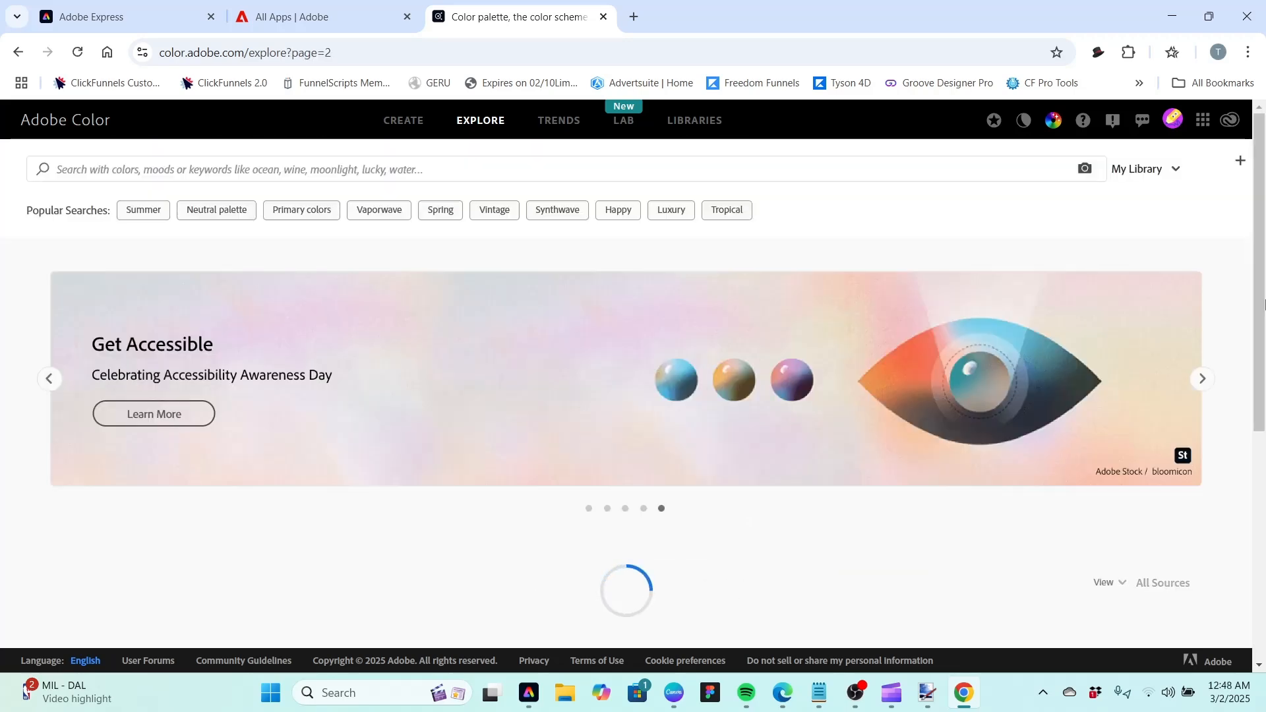
drag(1259, 150, 1251, 694)
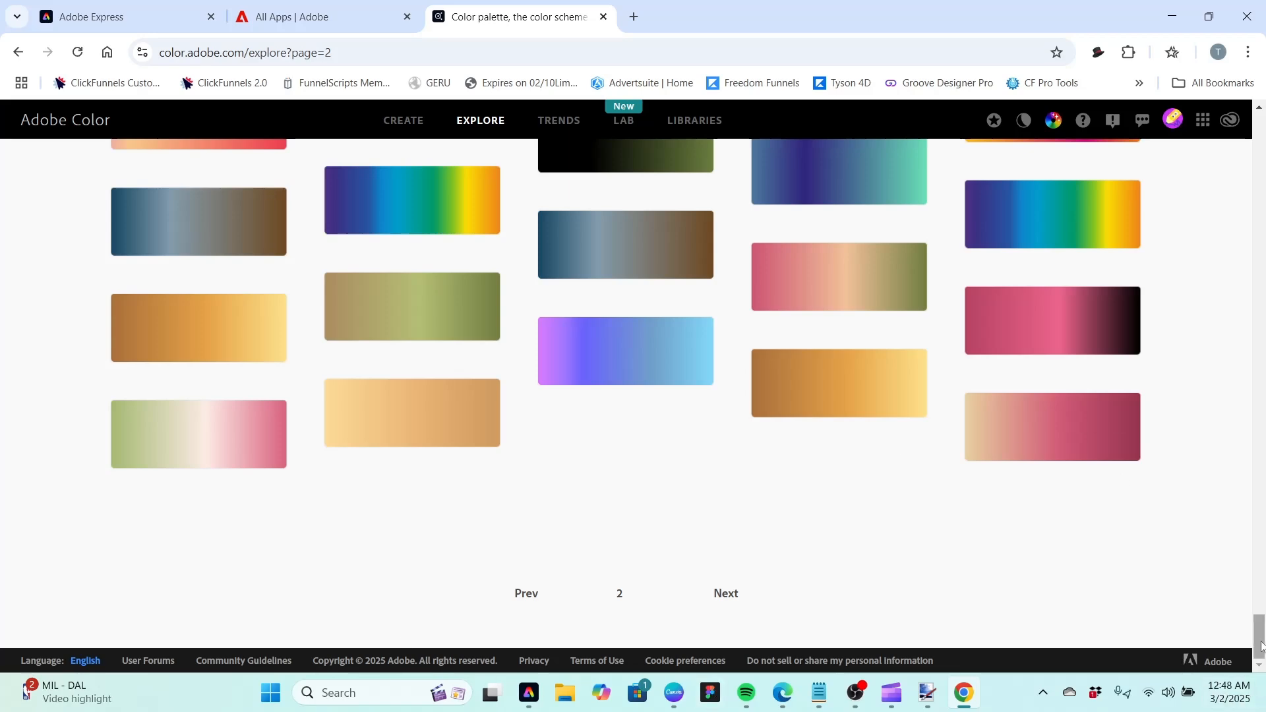
drag(1258, 637, 1261, 118)
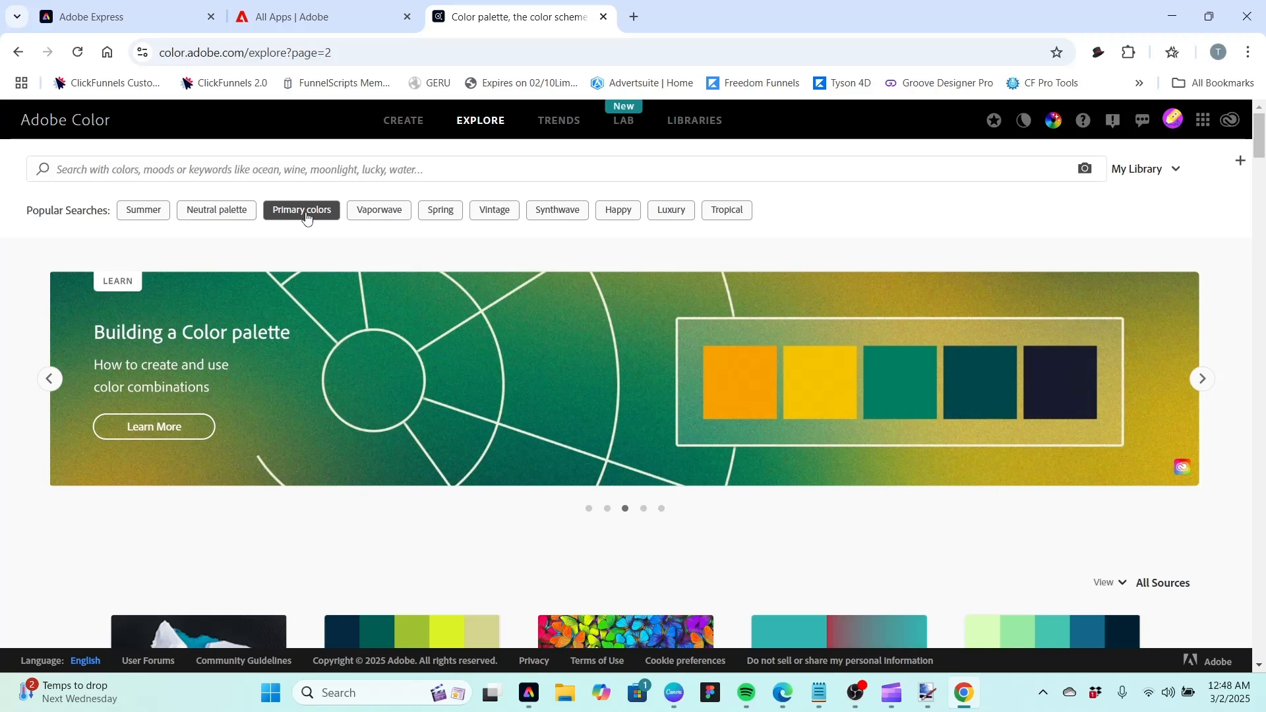
click(309, 216)
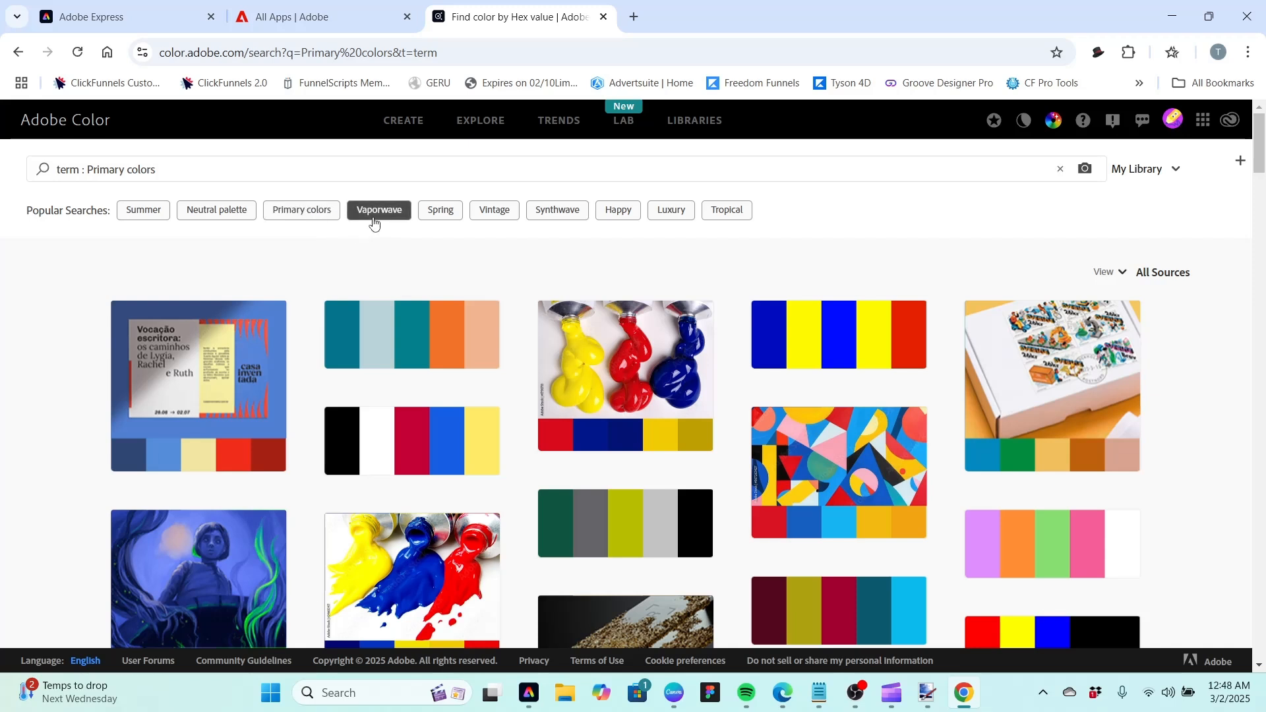
click(577, 215)
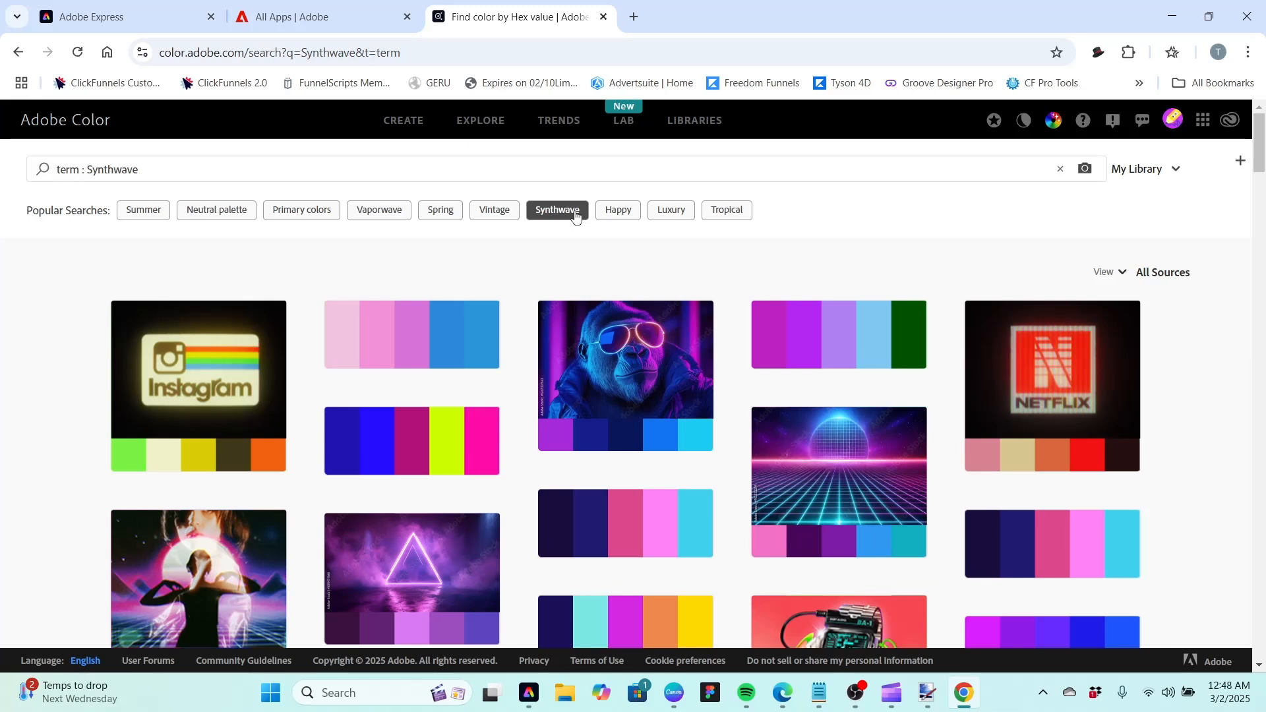
Look through the Trends color themes by industry, from Fashion down to Architecture and Game Design
click(553, 125)
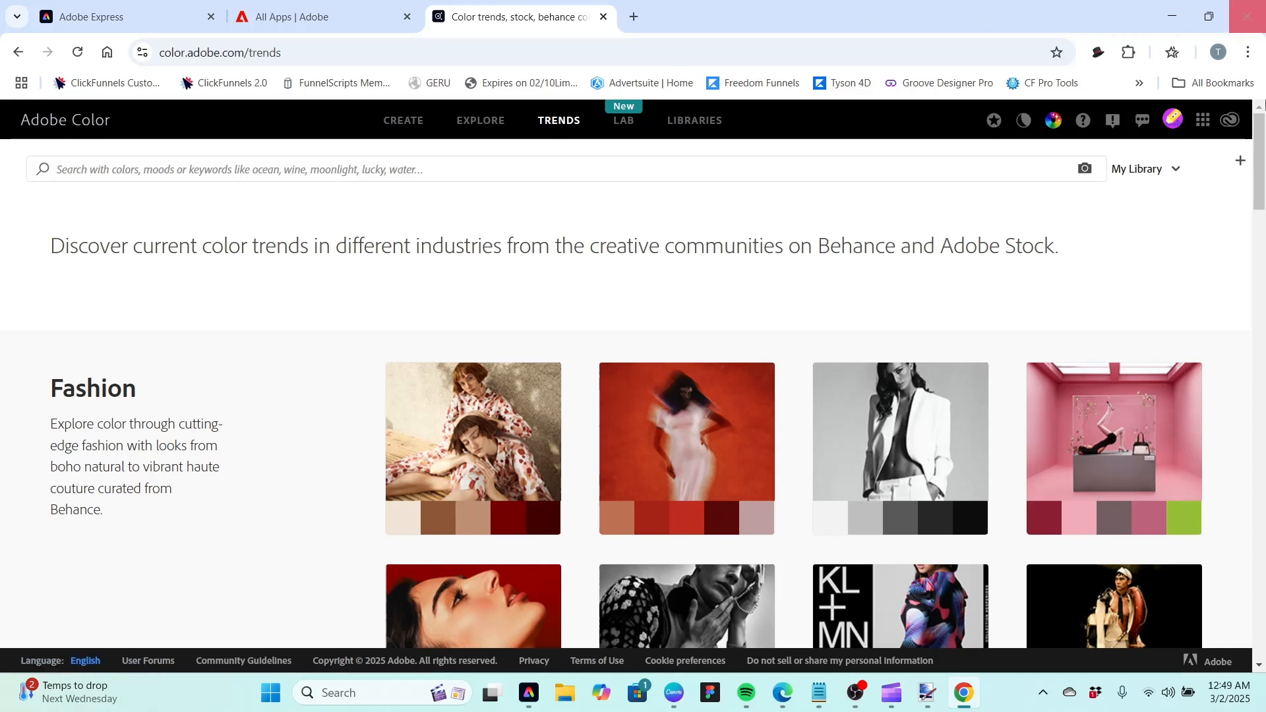
drag(1262, 132, 1263, 419)
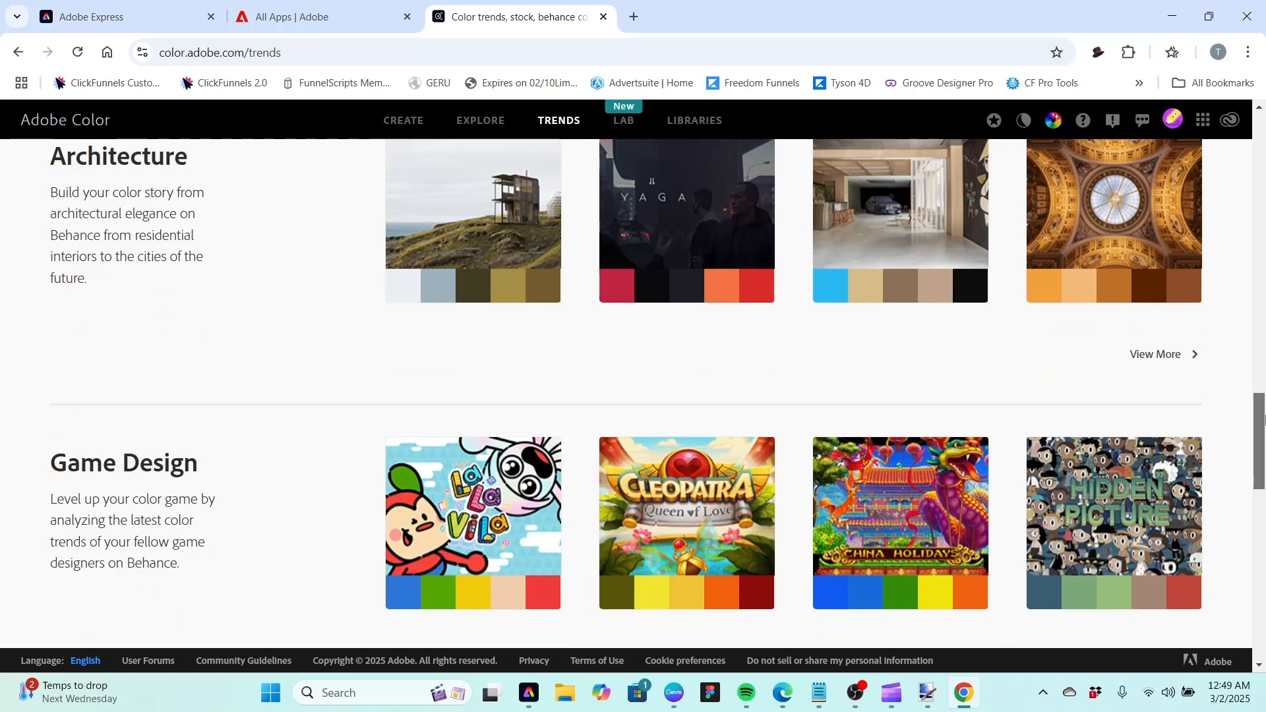
drag(1264, 419, 1263, 102)
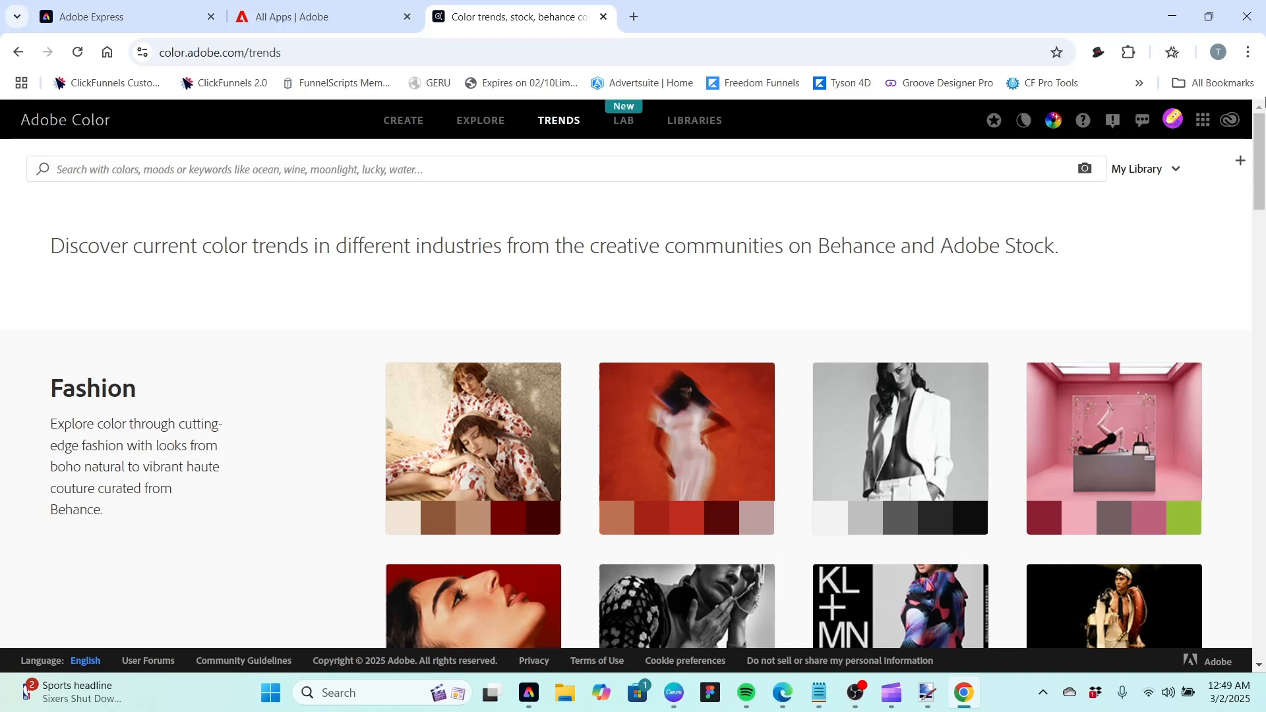
View the Lab page for recoloring vector artwork and the Libraries page of saved themes
click(624, 124)
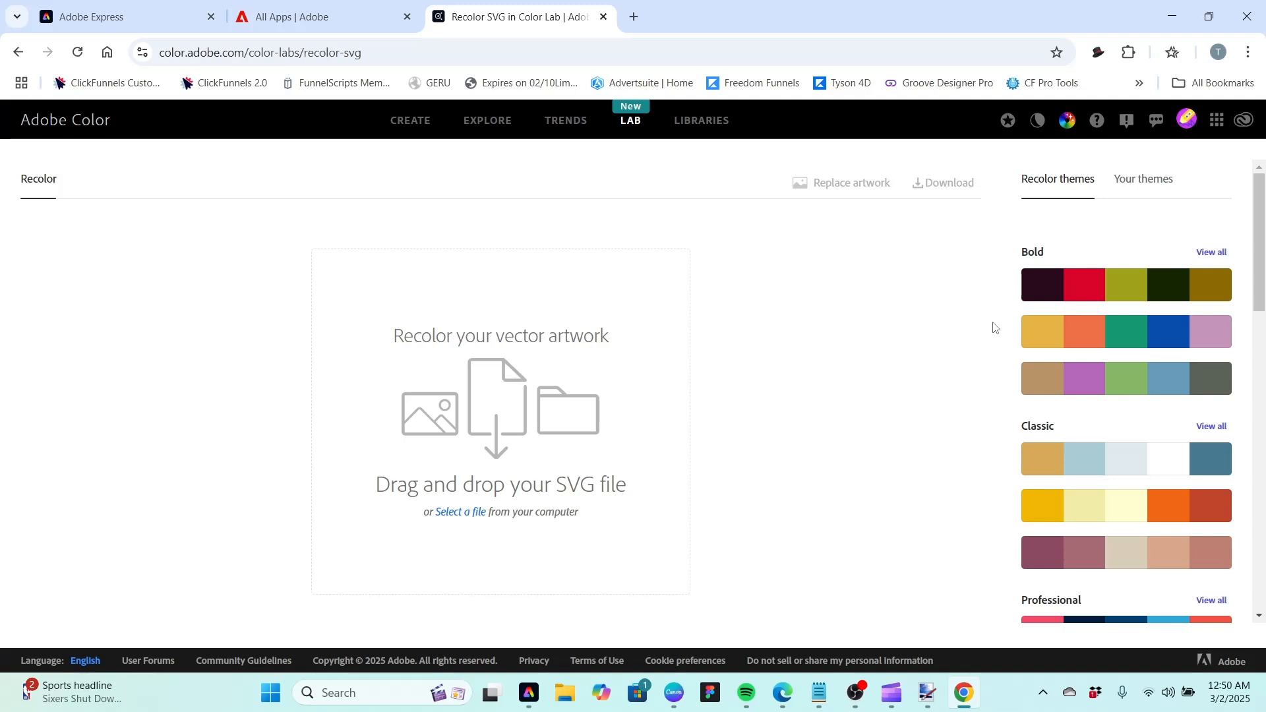
click(717, 124)
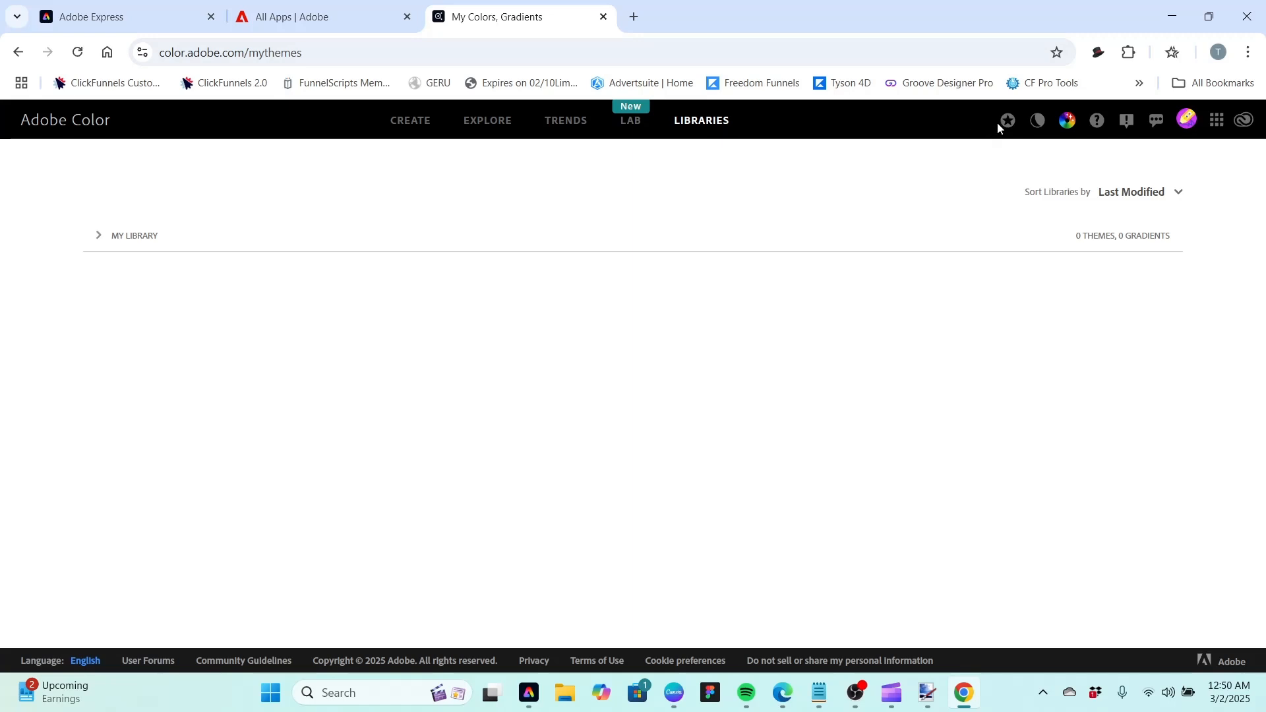
Try the dark interface, return to the Create page's color wheel, and restore the light interface
click(1033, 133)
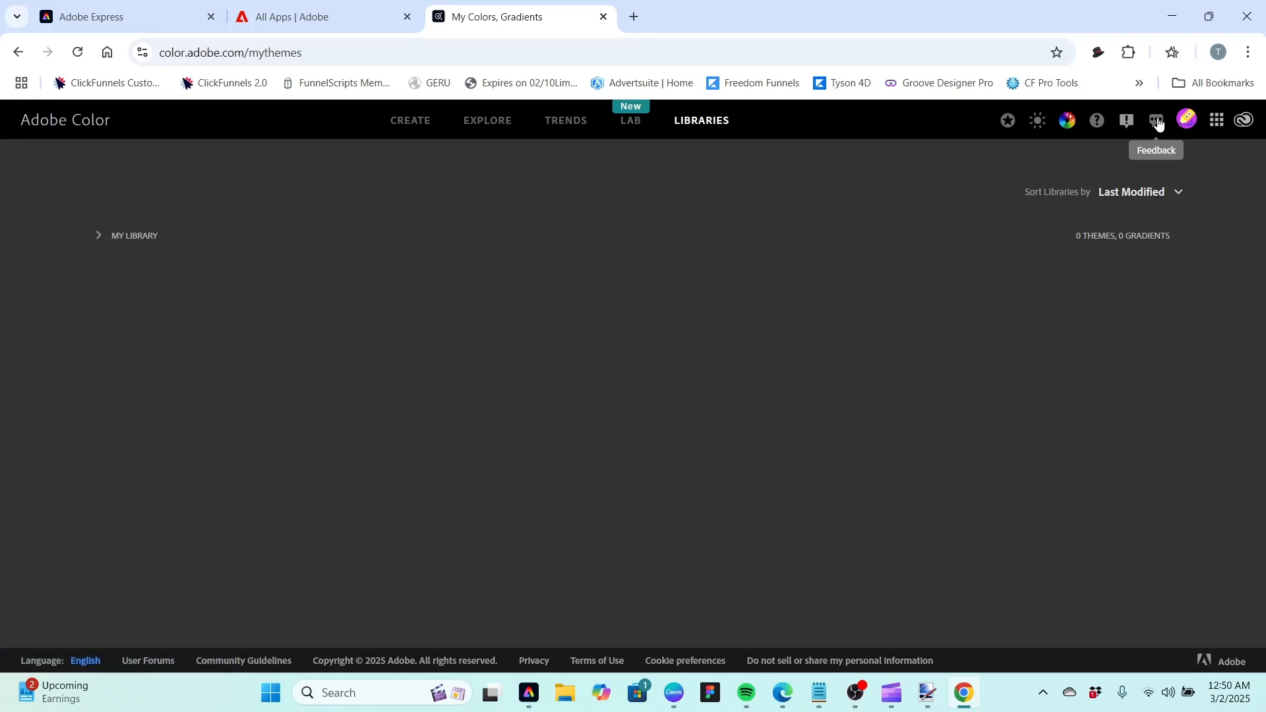
click(1217, 122)
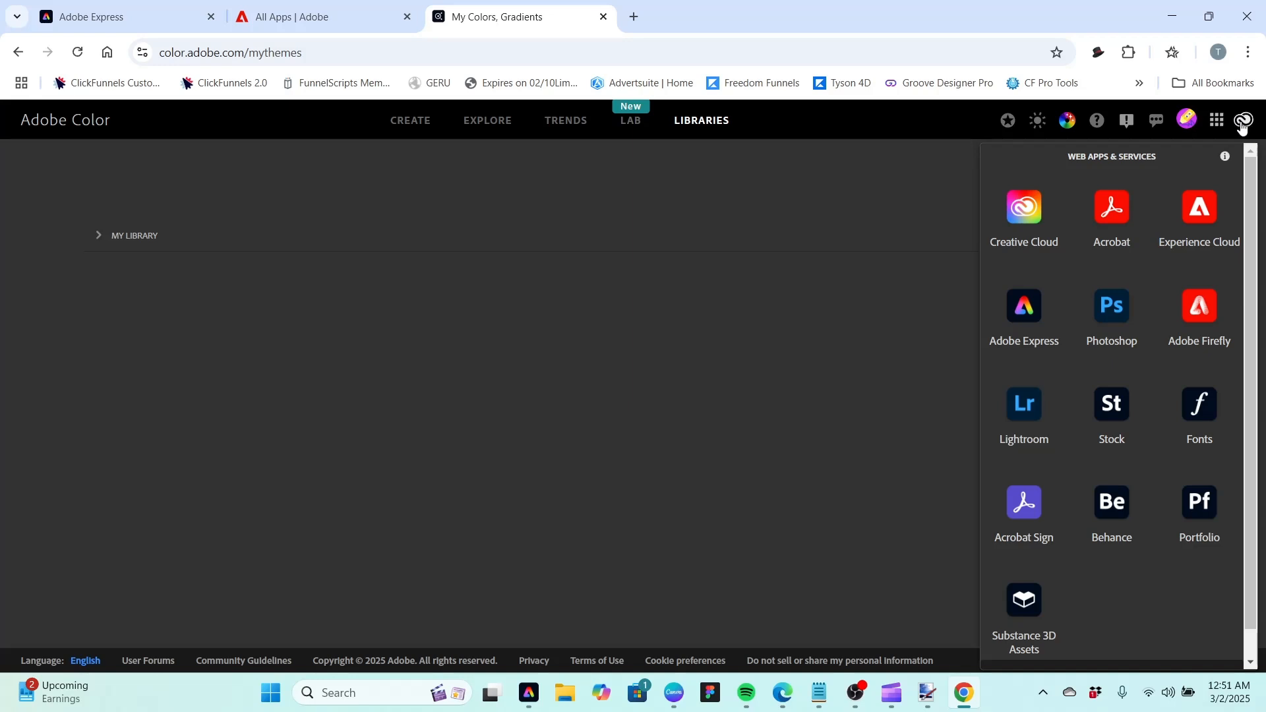
click(601, 290)
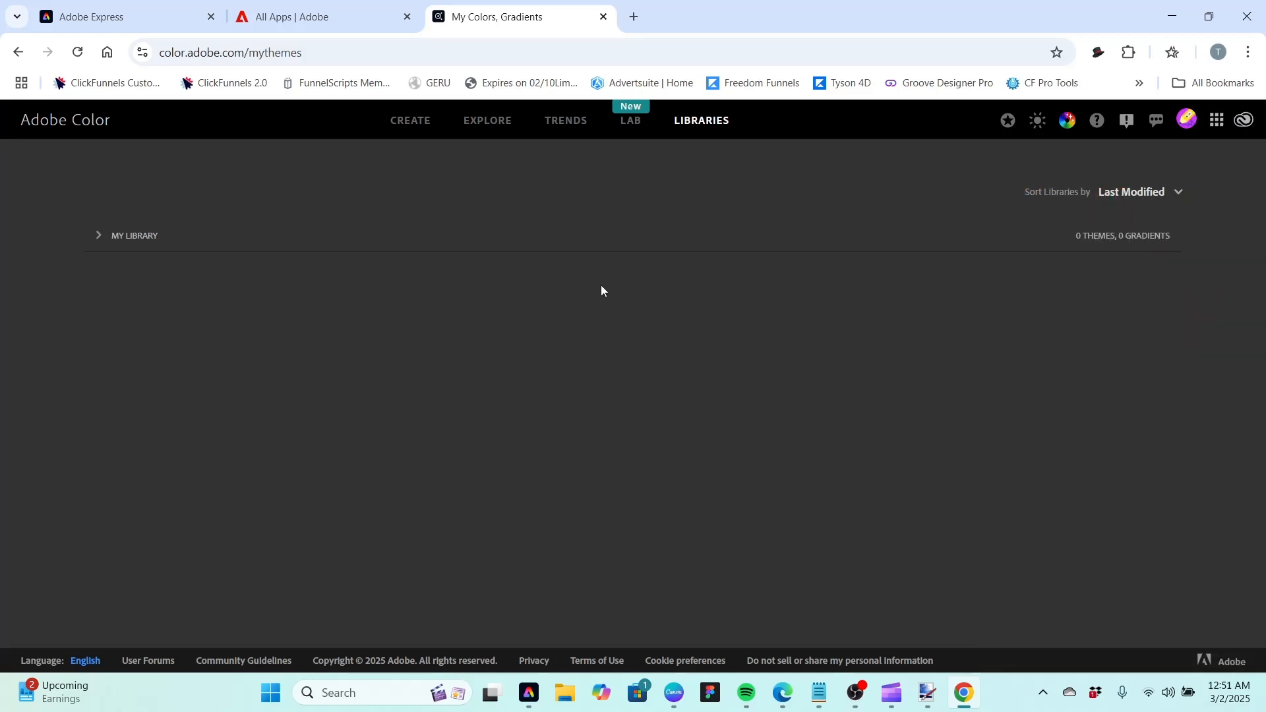
click(409, 125)
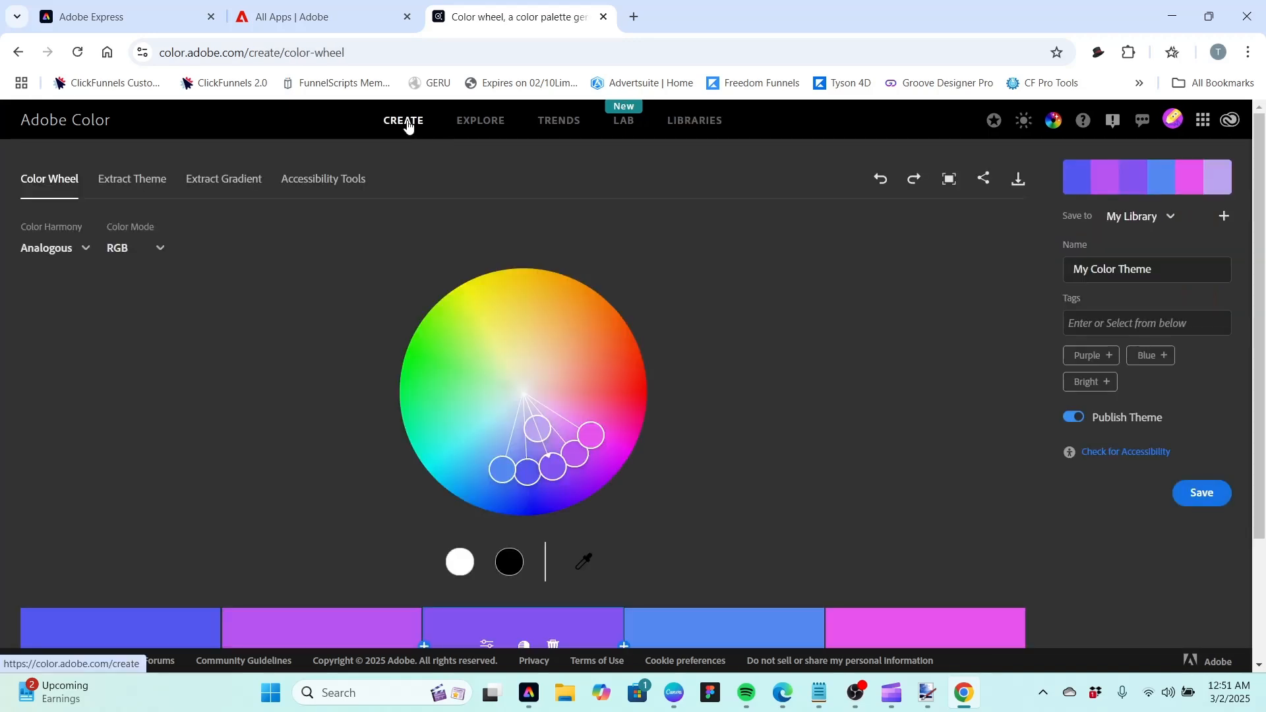
click(1025, 121)
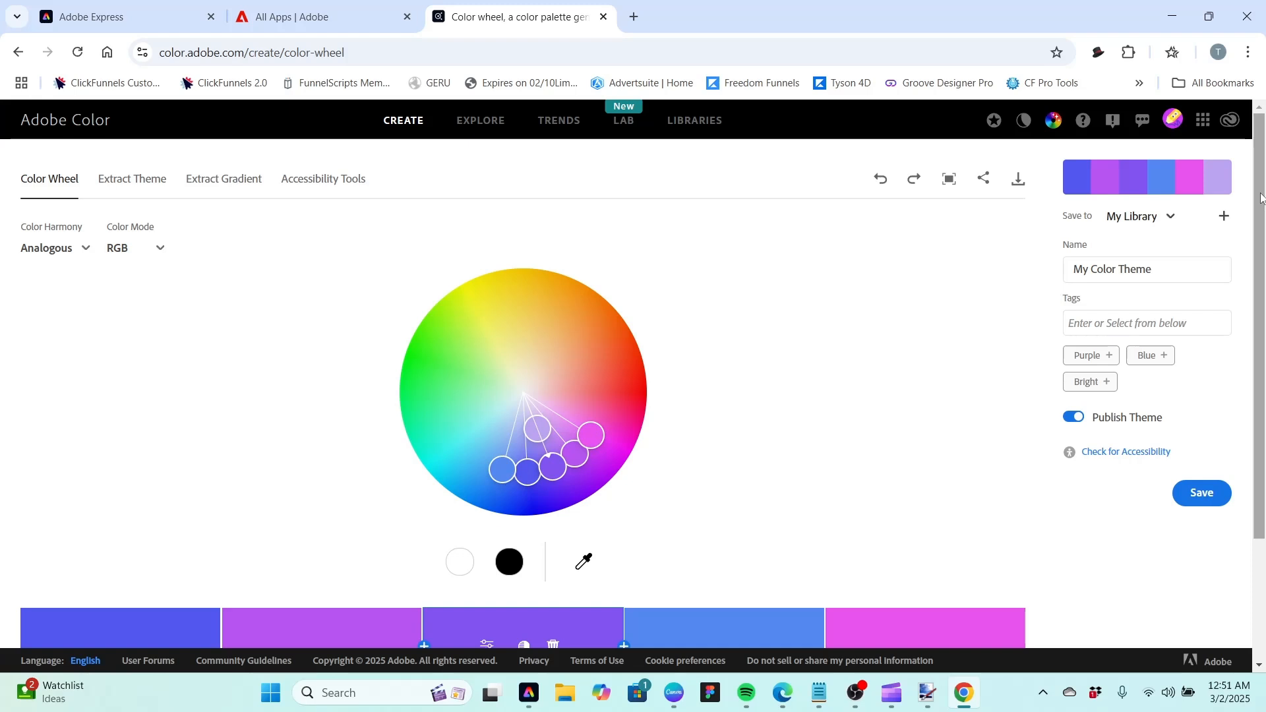
Examine the color wheel theme's hex swatches and the available color modes
drag(1261, 198, 1264, 353)
scroll(1265, 353, up, 1)
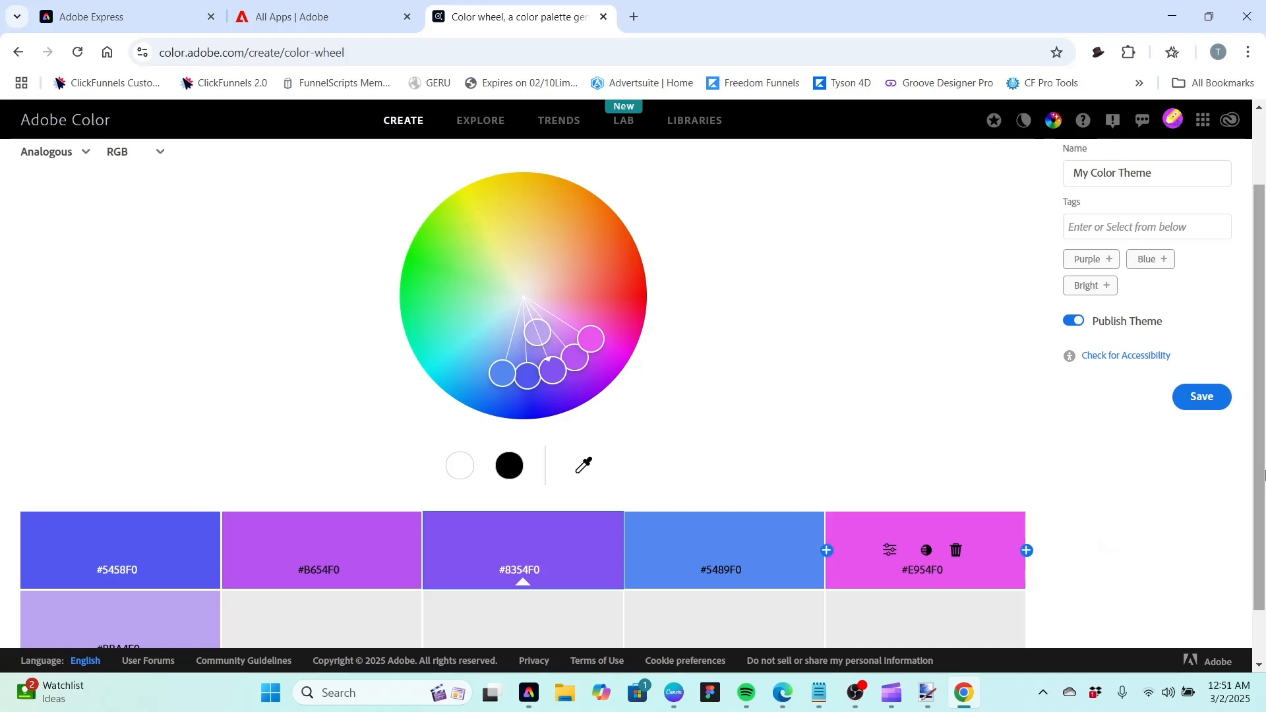
drag(1264, 481, 1264, 409)
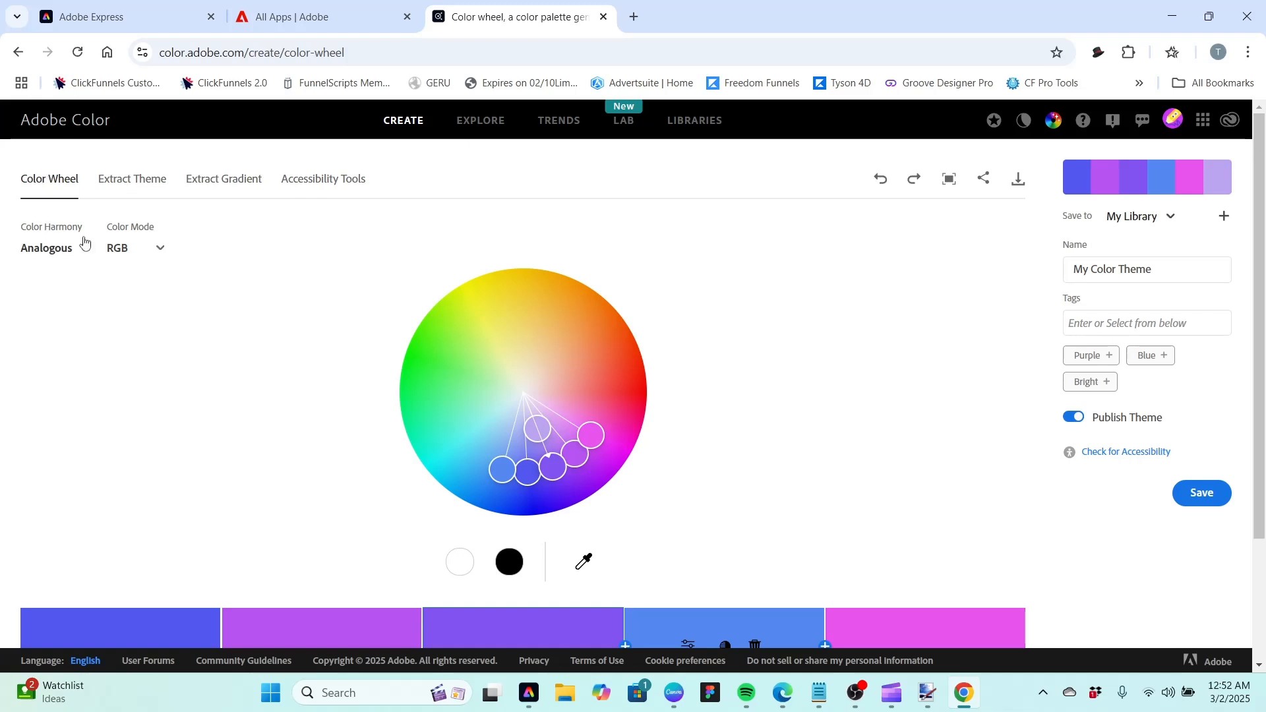
click(161, 252)
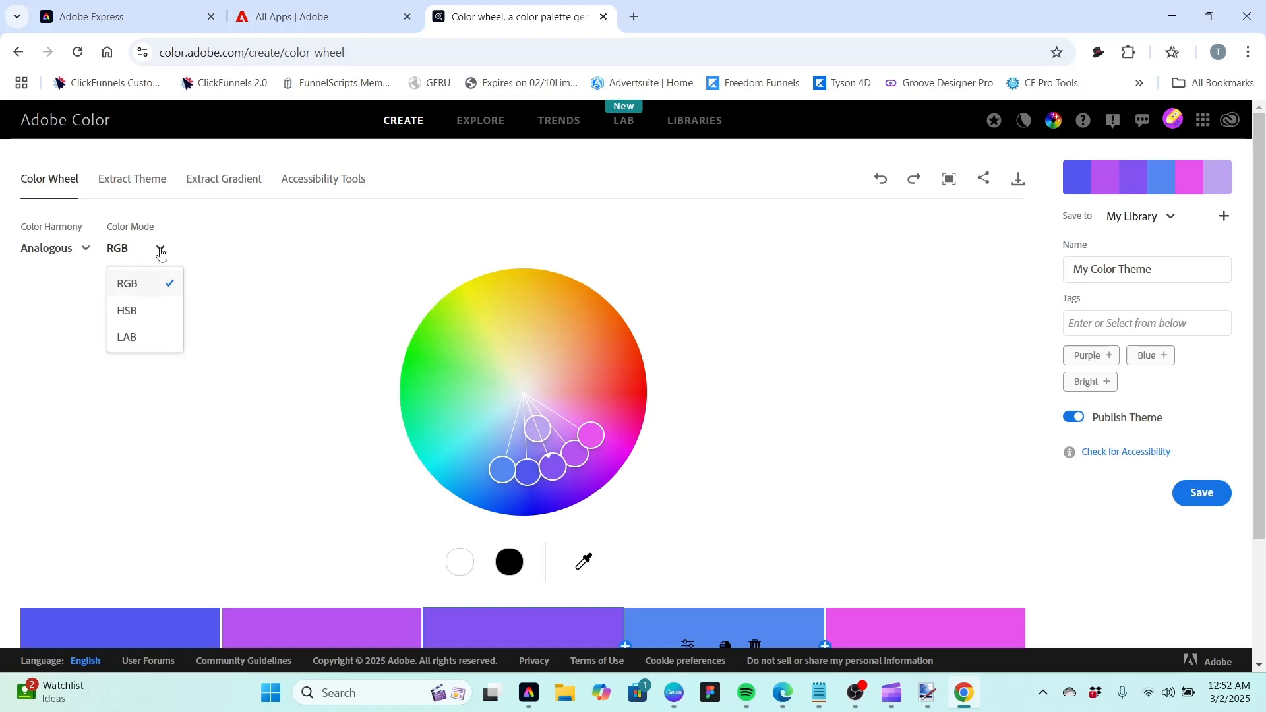
click(160, 251)
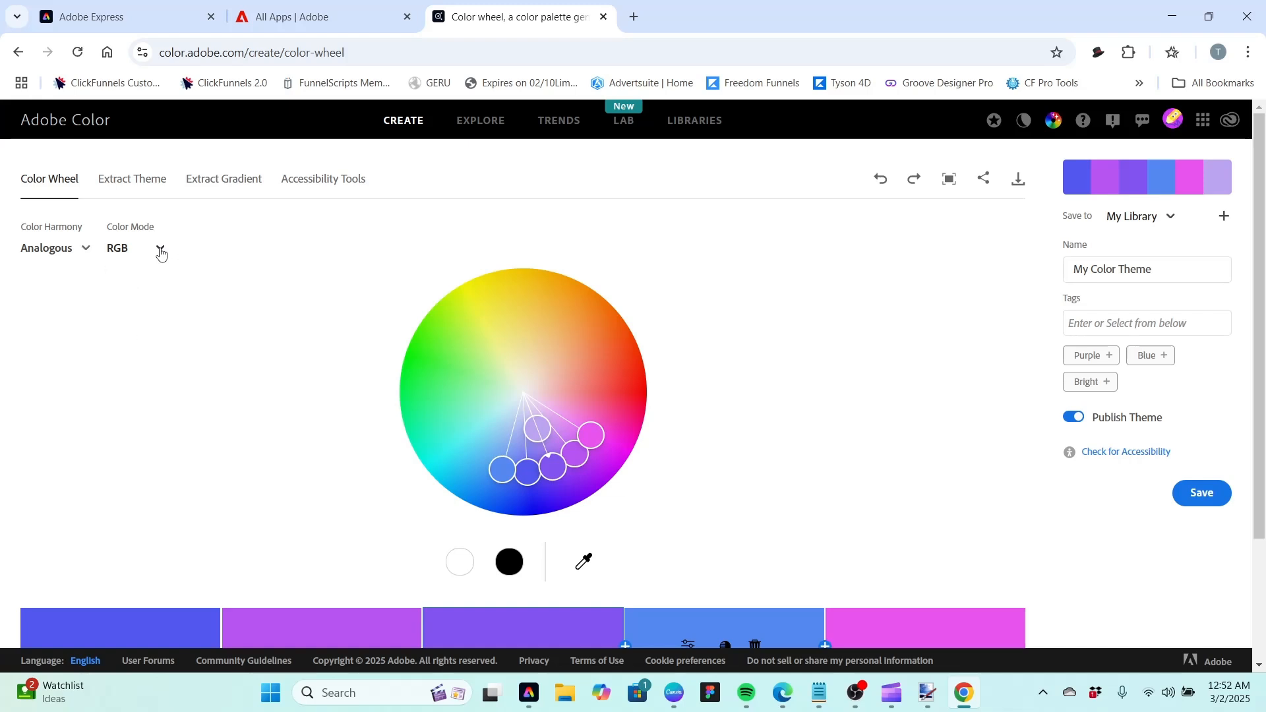
Try the Triad color harmony on the color wheel and switch back to Analogous
click(86, 251)
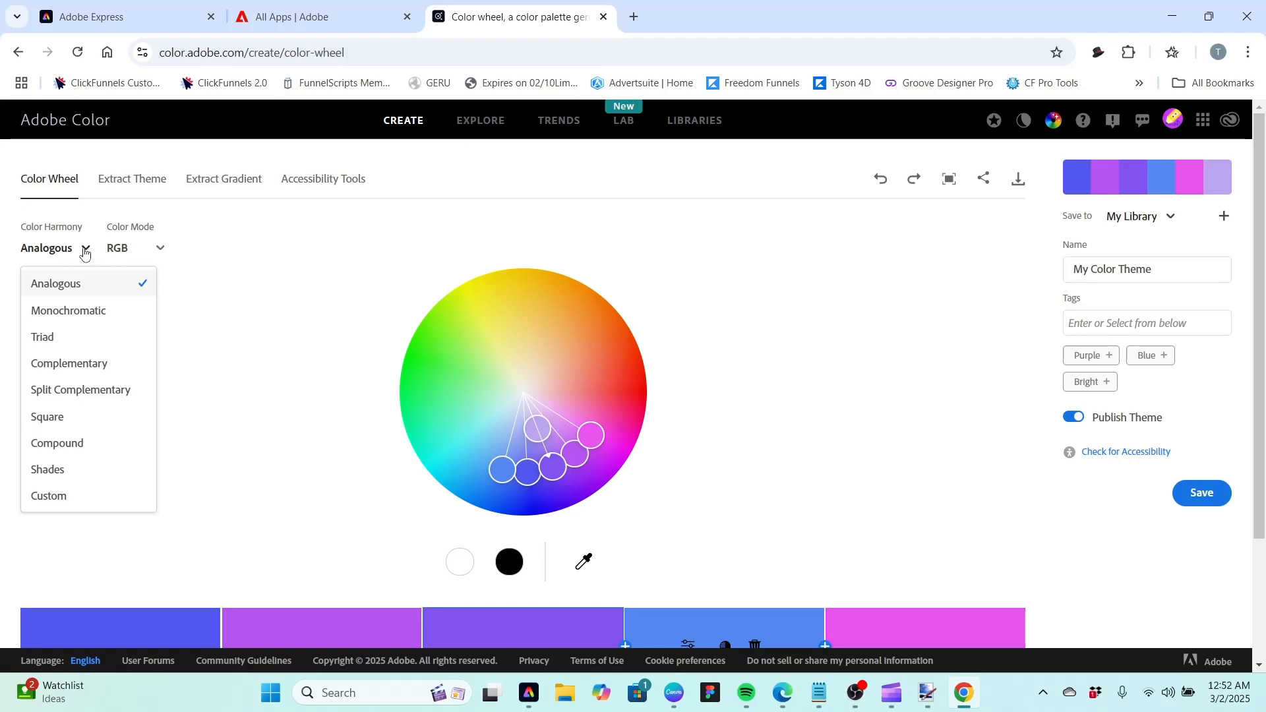
click(50, 340)
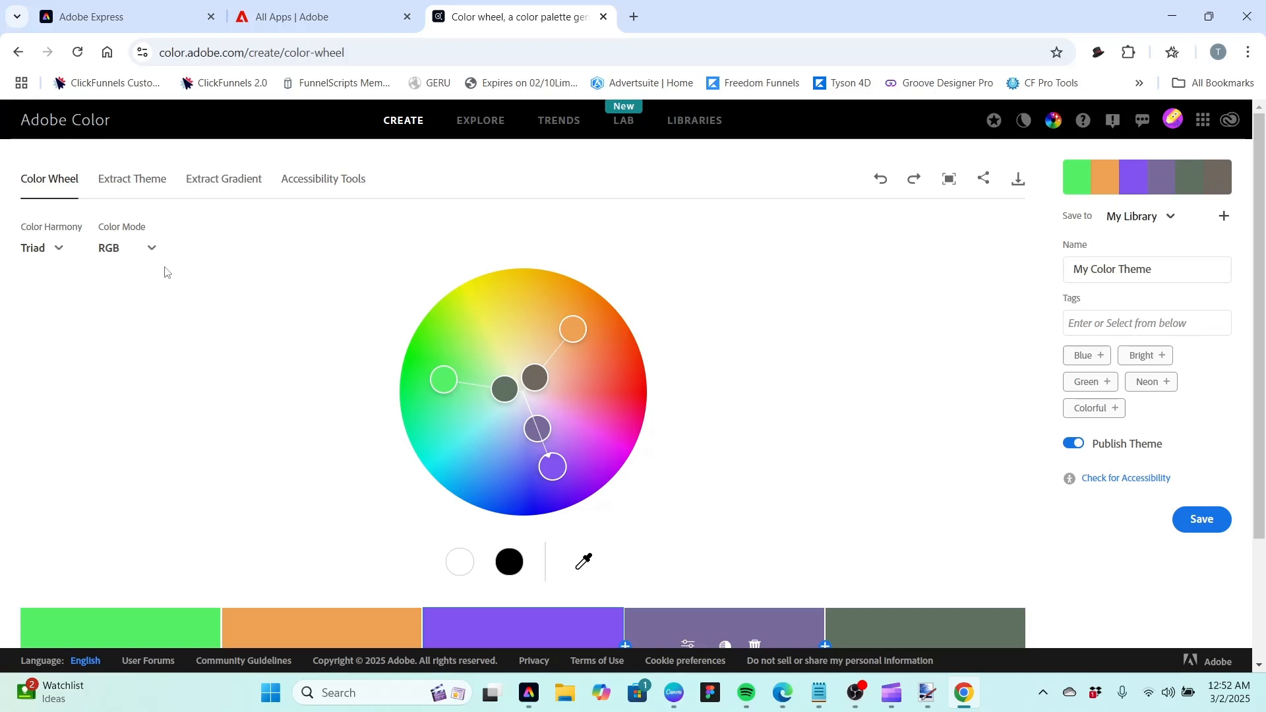
click(58, 248)
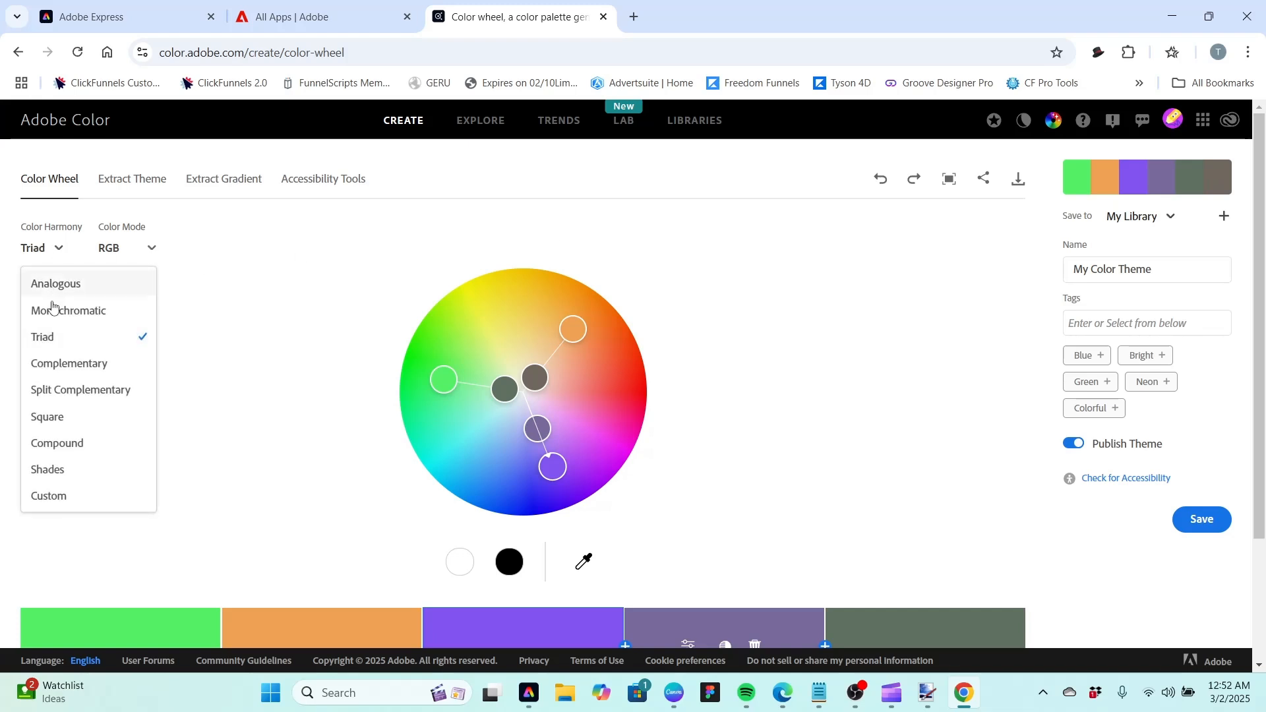
click(47, 418)
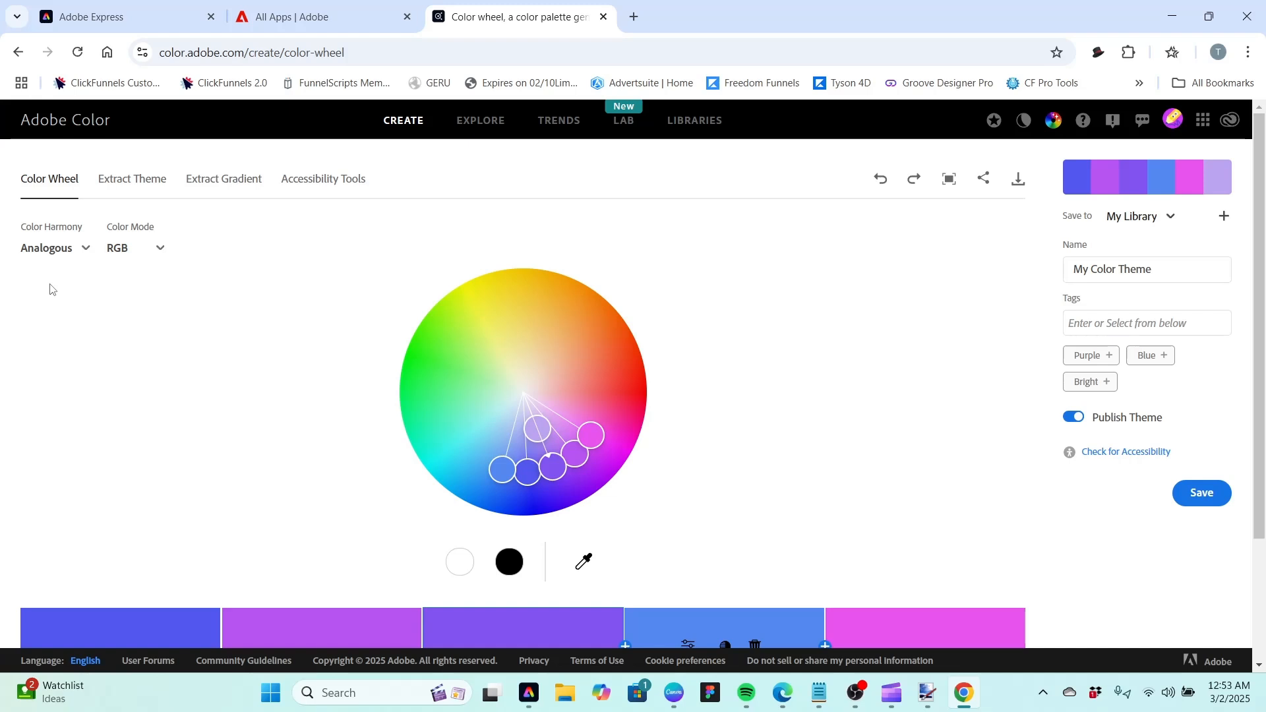
Extract a color theme from the desktop image "Affiliate Acad - shot 1 (crop)"
click(136, 182)
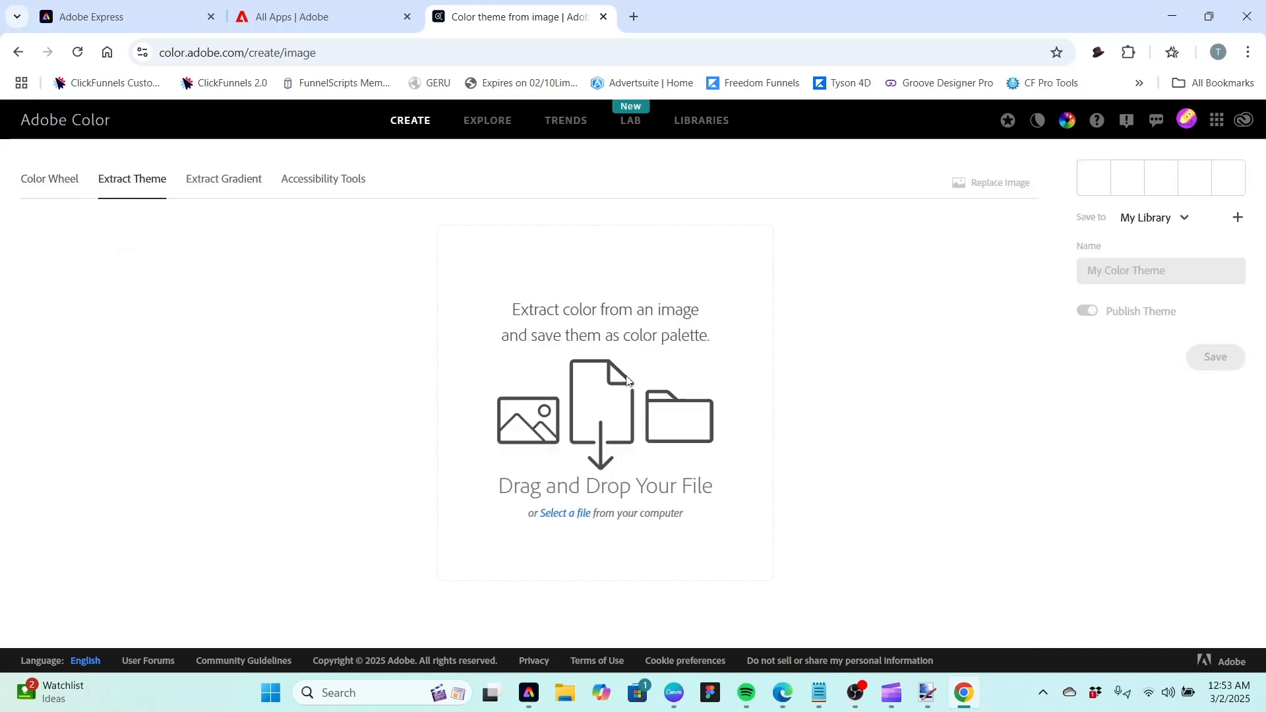
click(565, 513)
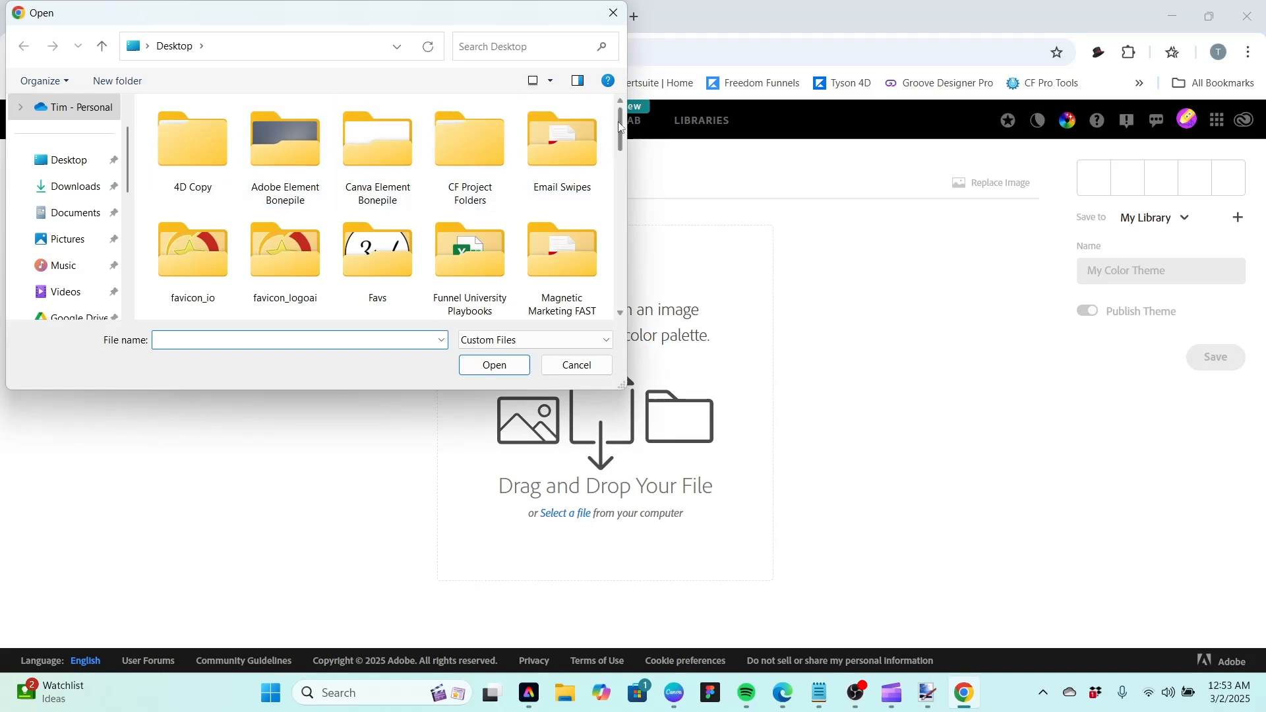
click(621, 167)
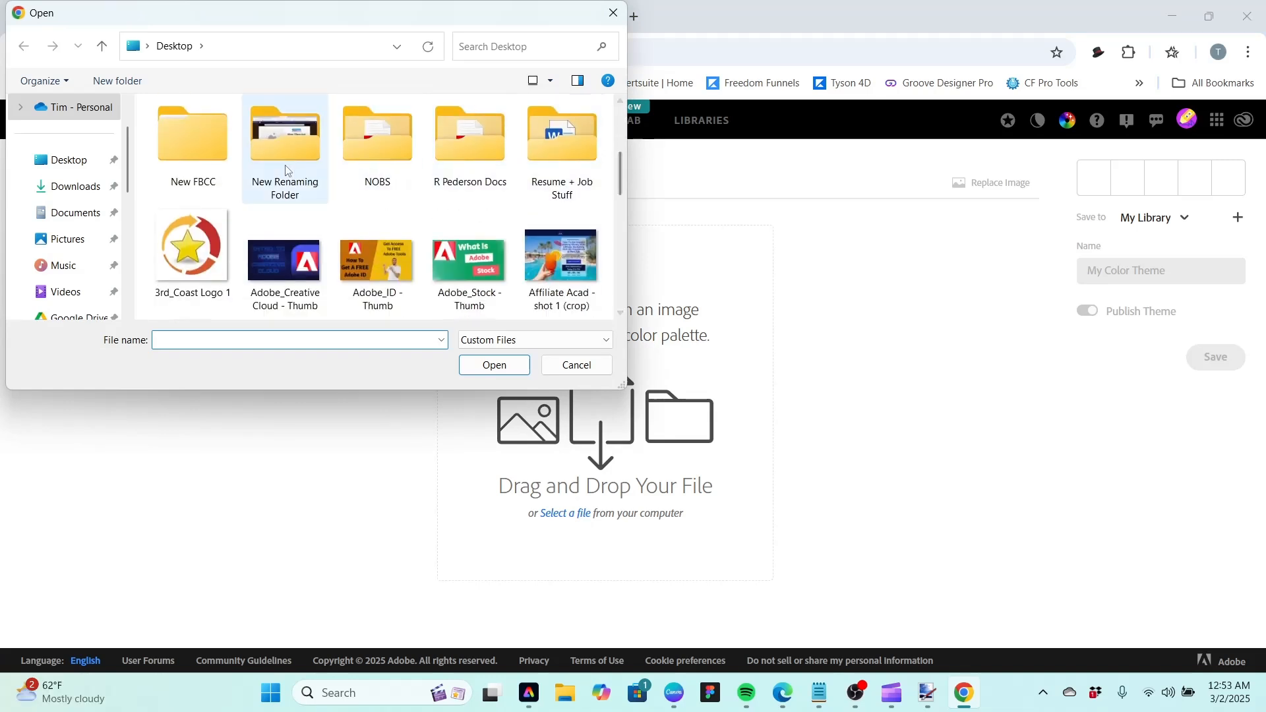
click(555, 275)
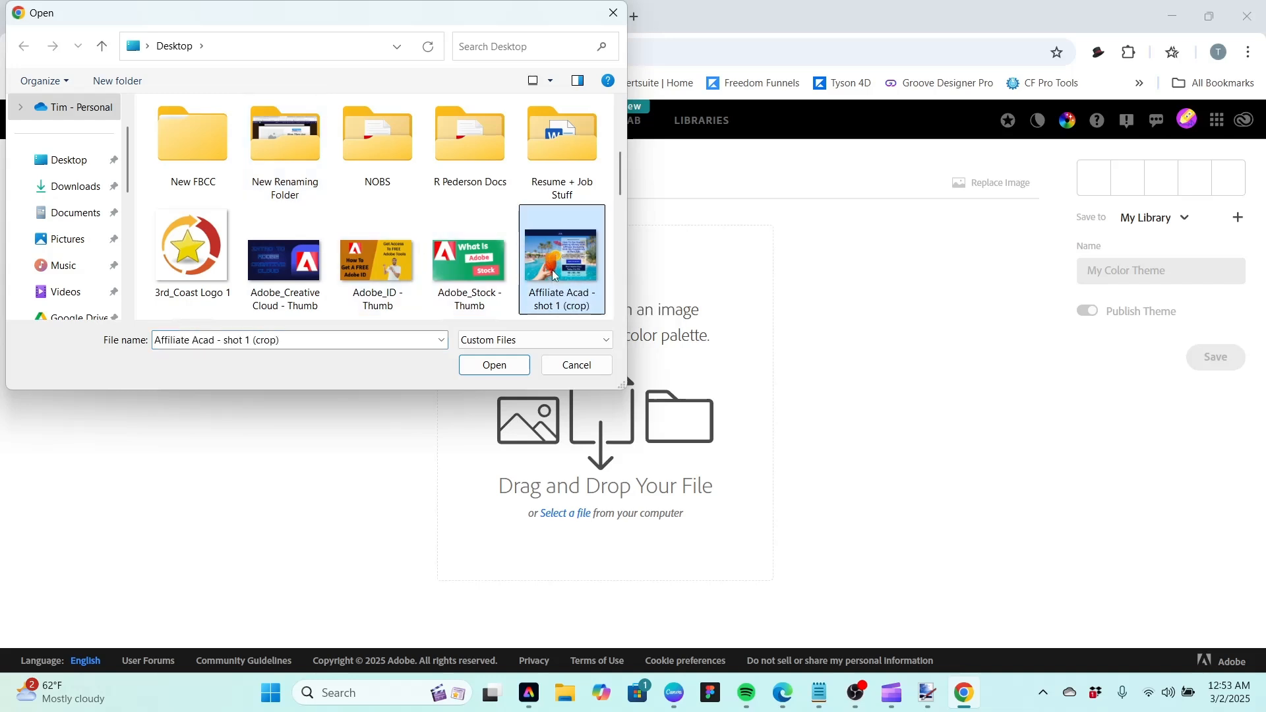
click(492, 364)
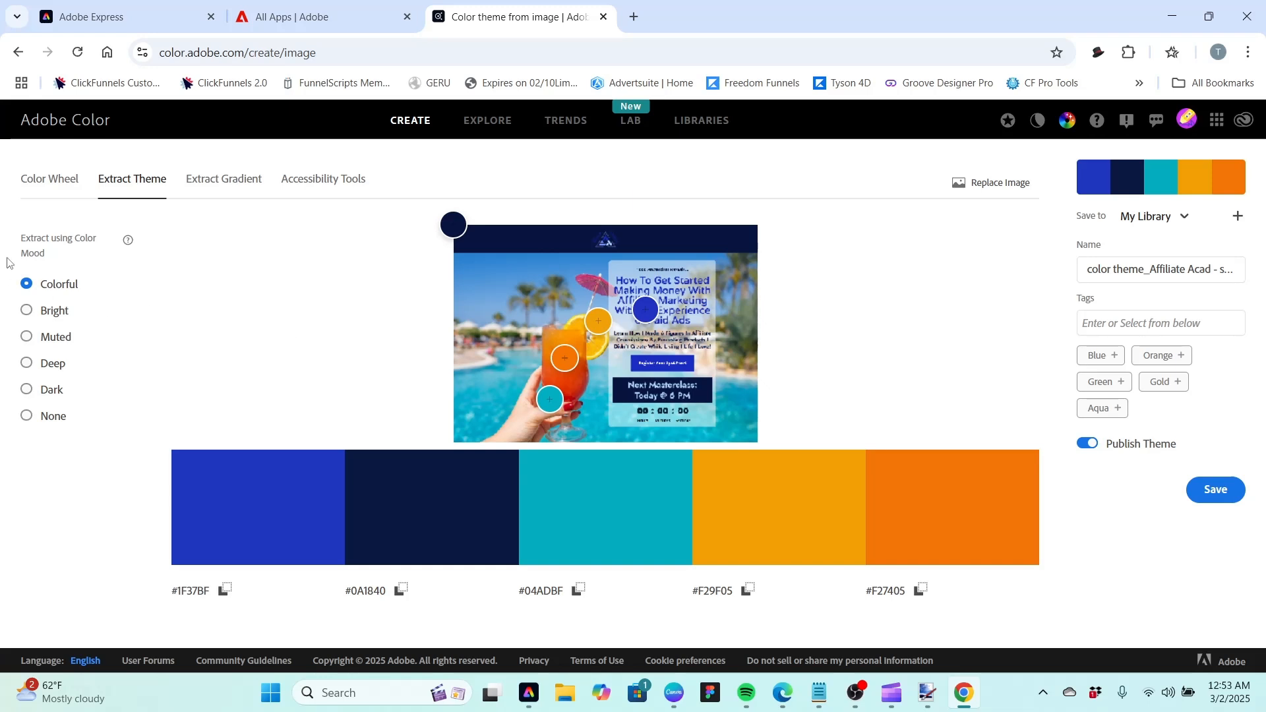
Try the Muted color mood on the extracted theme, and set the mood to Dark
click(26, 340)
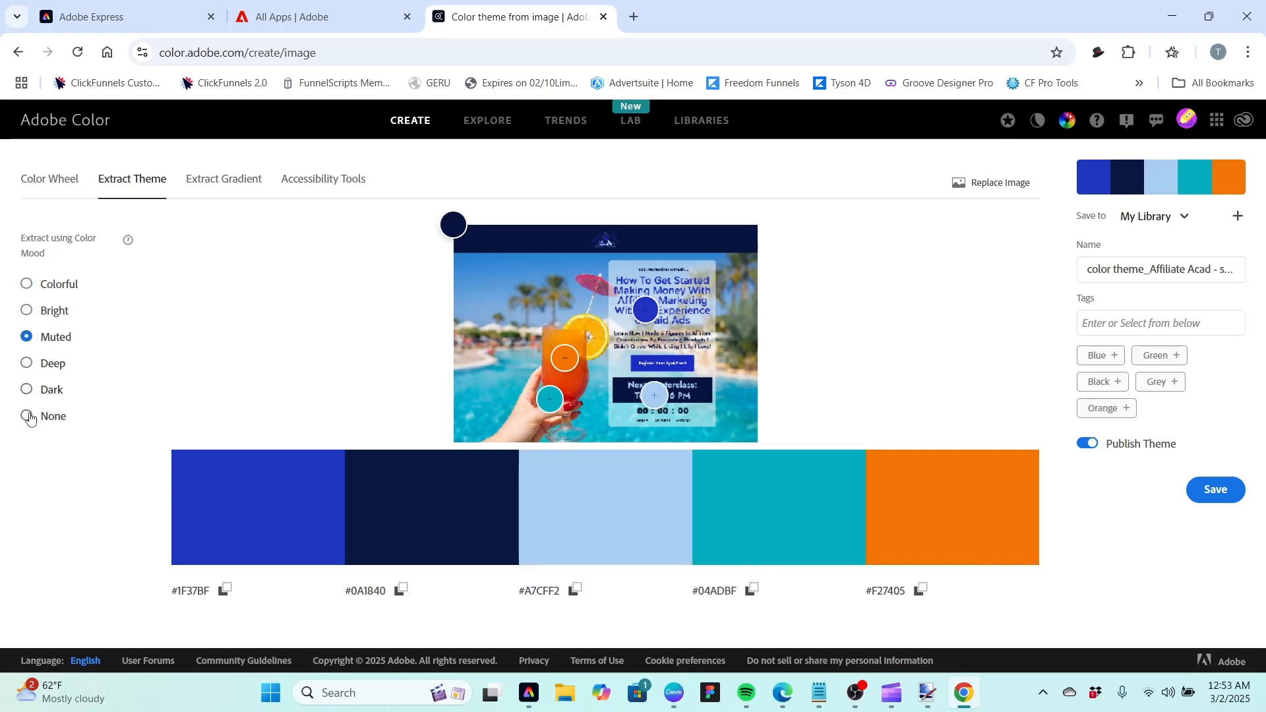
click(26, 390)
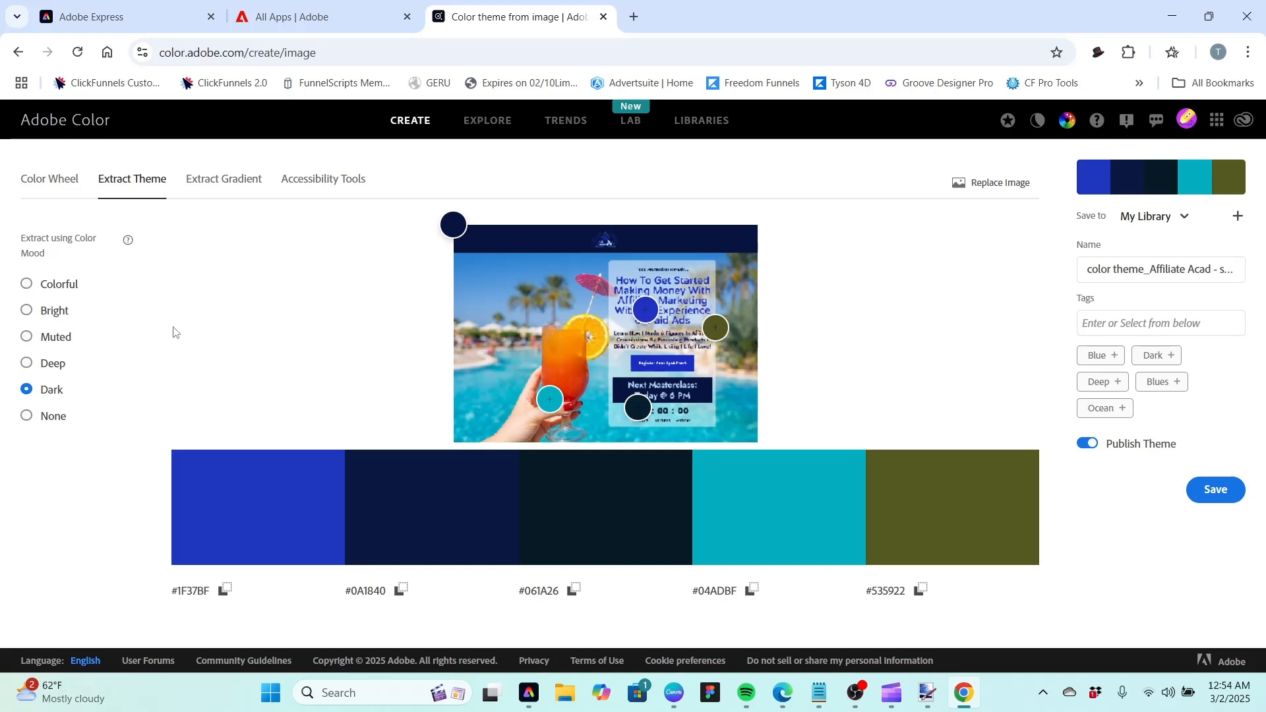
Extract a gradient from the image with 8 gradient stops and review the color values of its swatches
click(224, 180)
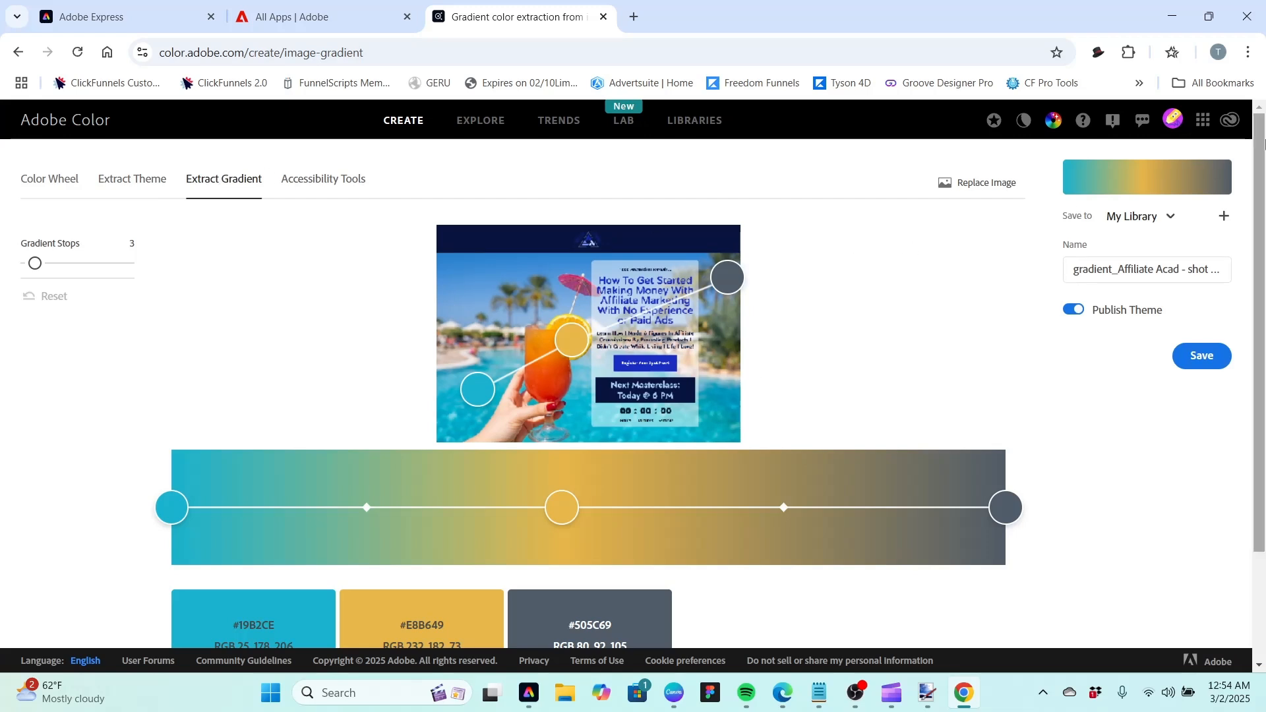
mouse_move(1264, 139)
mouse_down()
mouse_move(1264, 198)
mouse_move(1264, 163)
mouse_up()
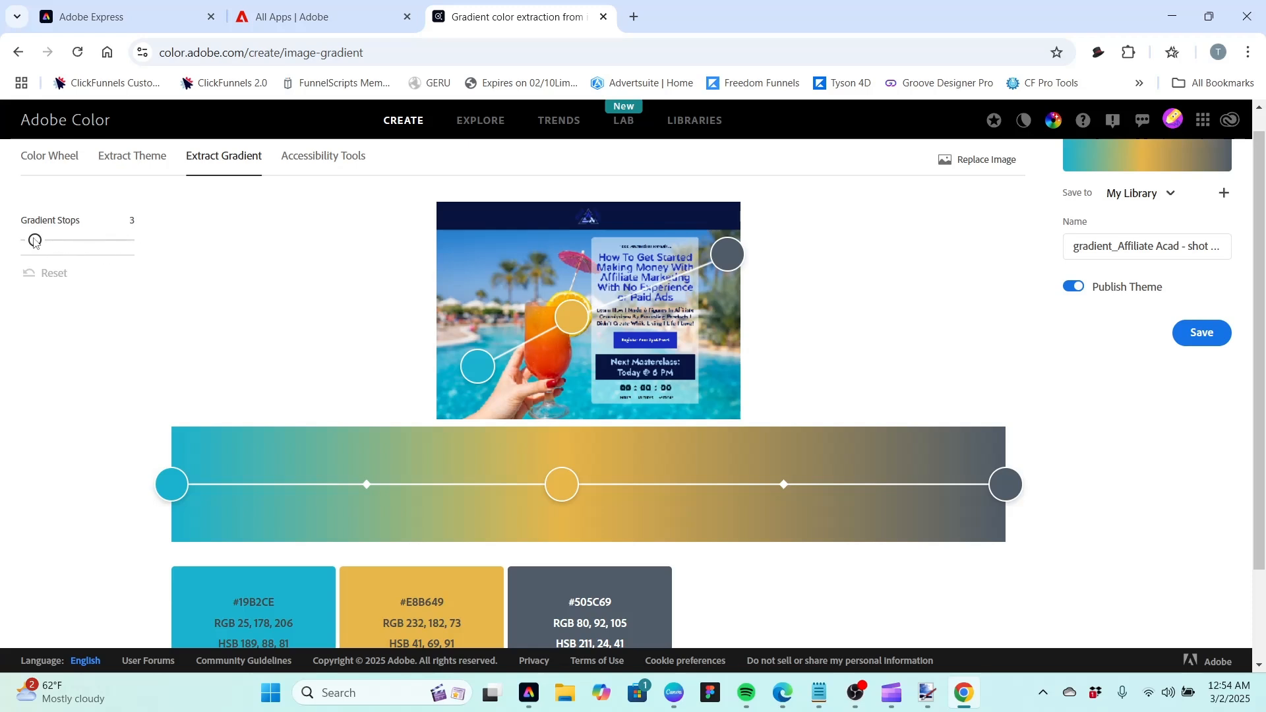
drag(35, 240, 73, 243)
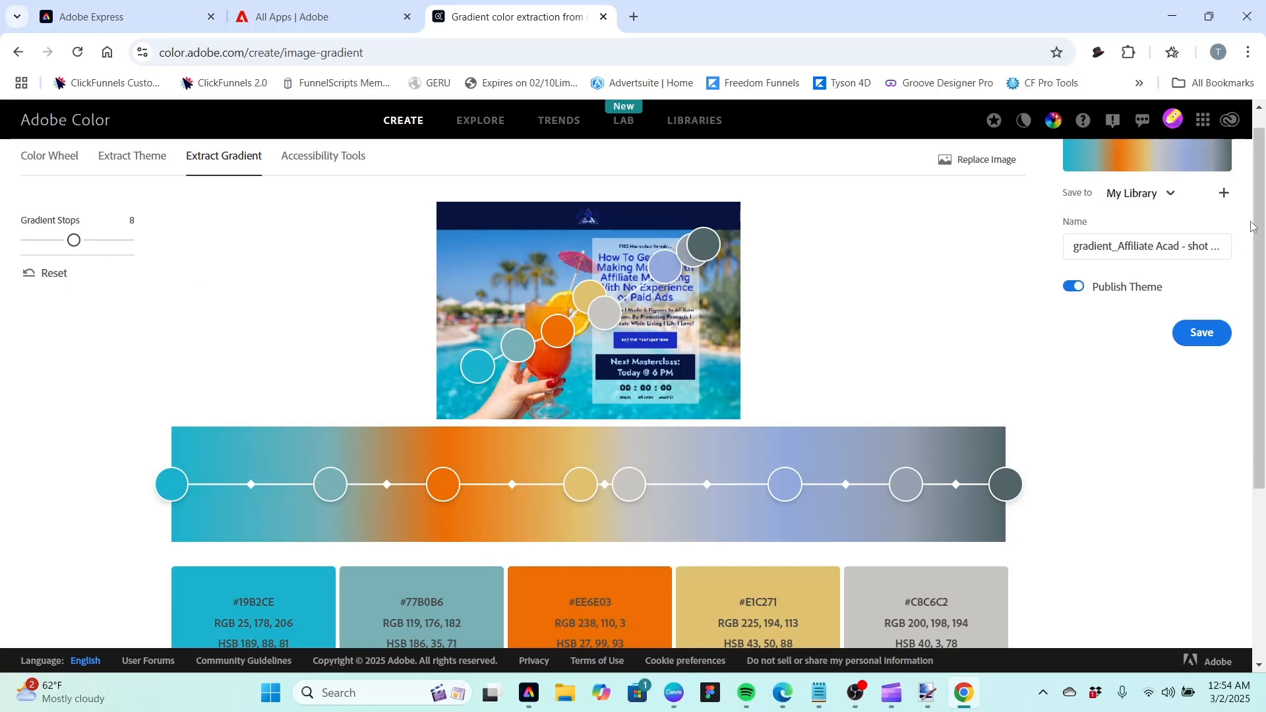
click(1260, 531)
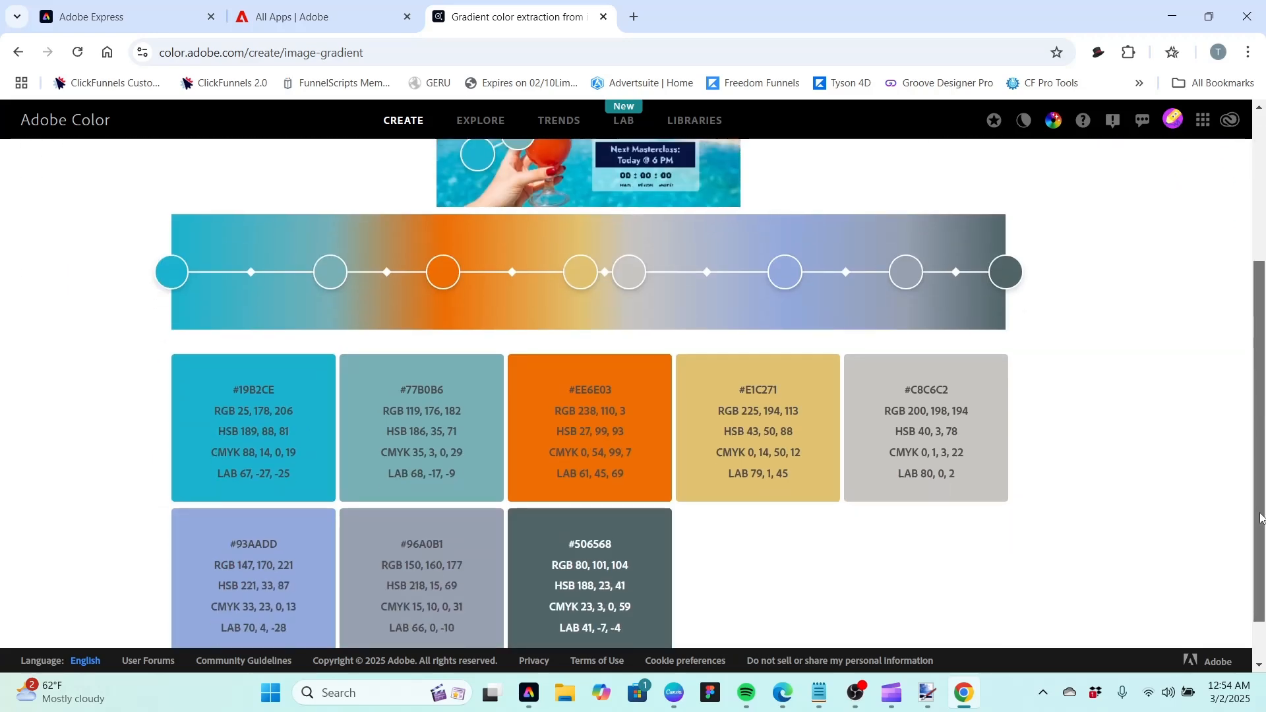
drag(1260, 530, 1250, 293)
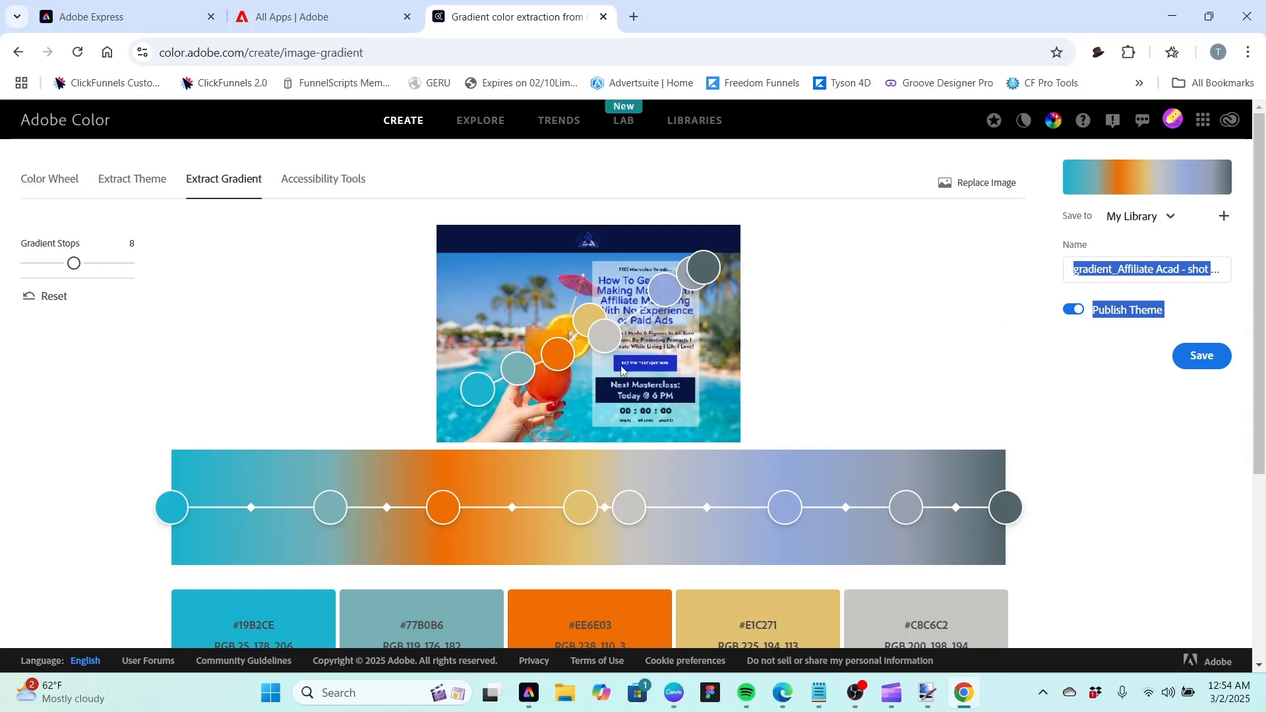
Open the accessibility Contrast Checker and apply the suggested color pair with a 7.0:1 contrast ratio
click(328, 180)
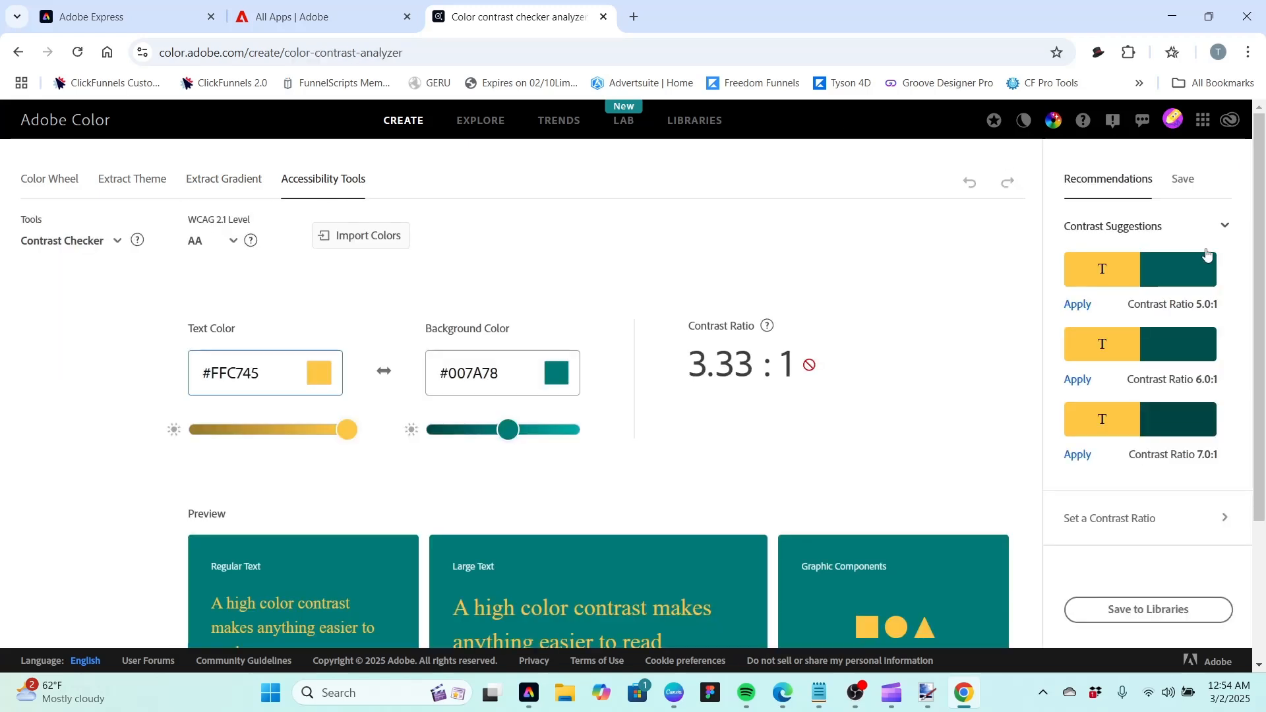
drag(1259, 175, 1263, 210)
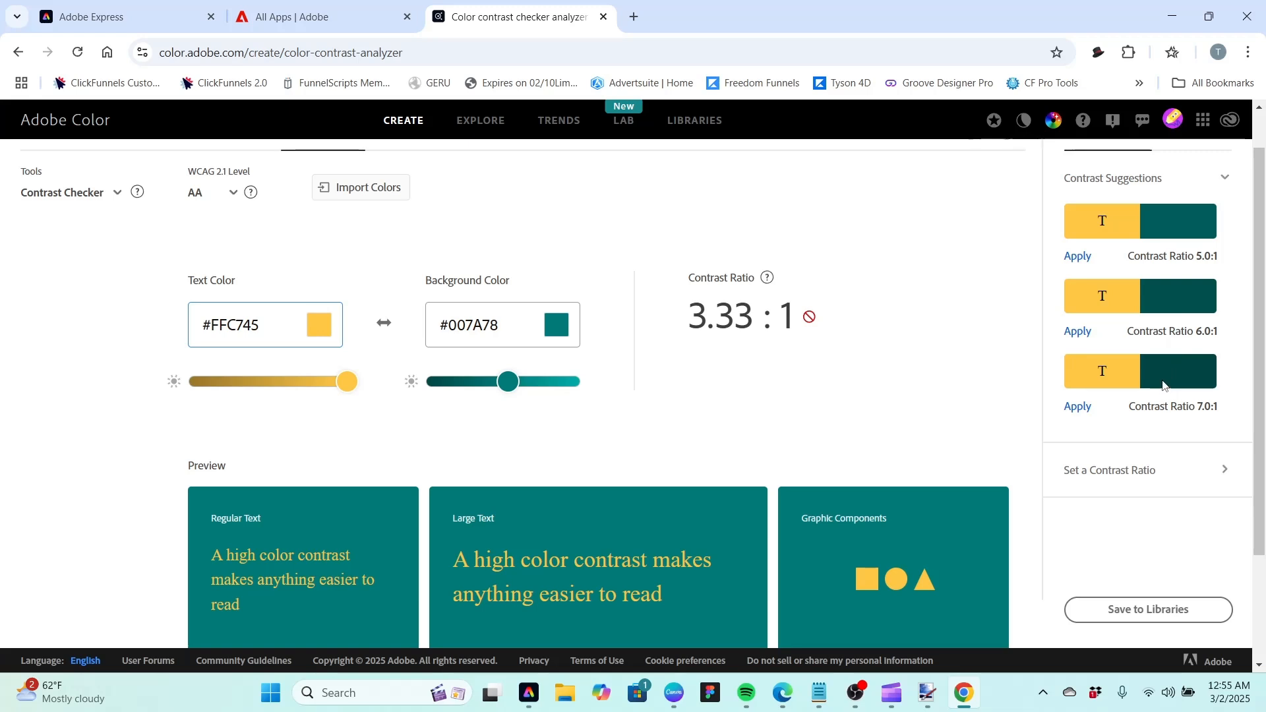
click(1080, 407)
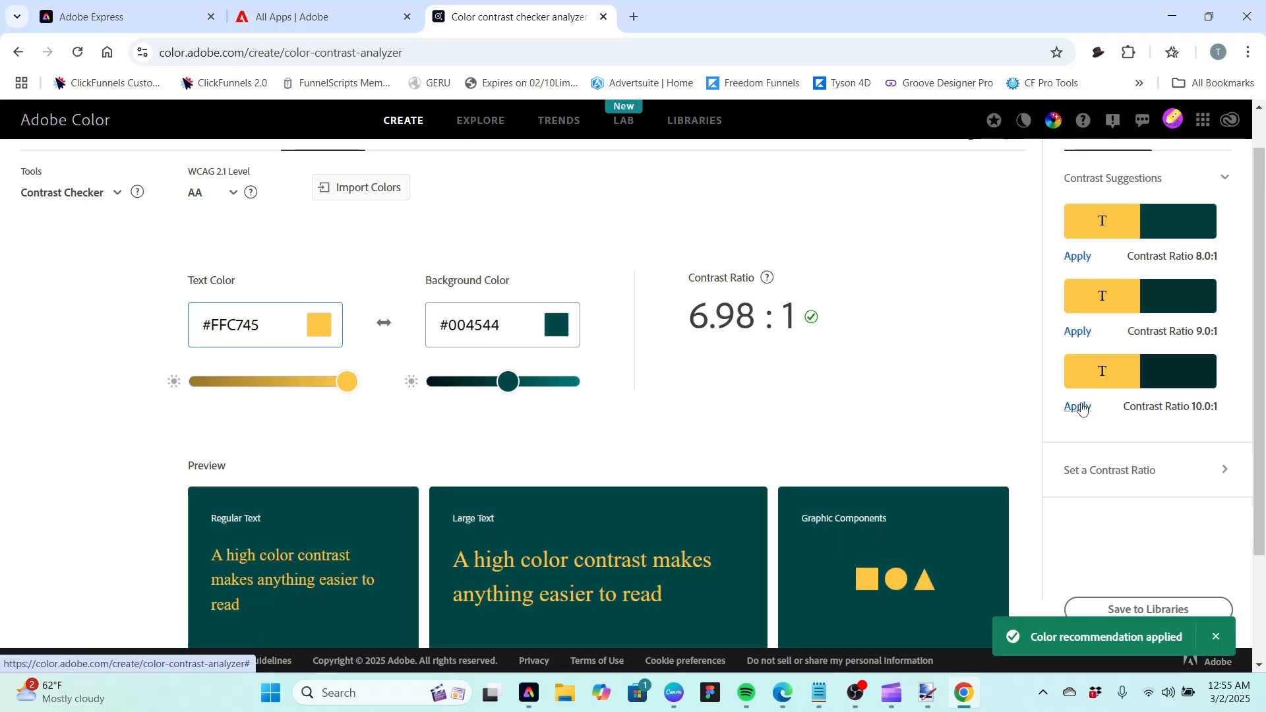
Apply the suggested color pair with a 10.0:1 contrast ratio, check the preview and return to the Adobe Color home page
mouse_move(1261, 246)
mouse_down()
mouse_move(1263, 349)
mouse_move(1251, 241)
mouse_up()
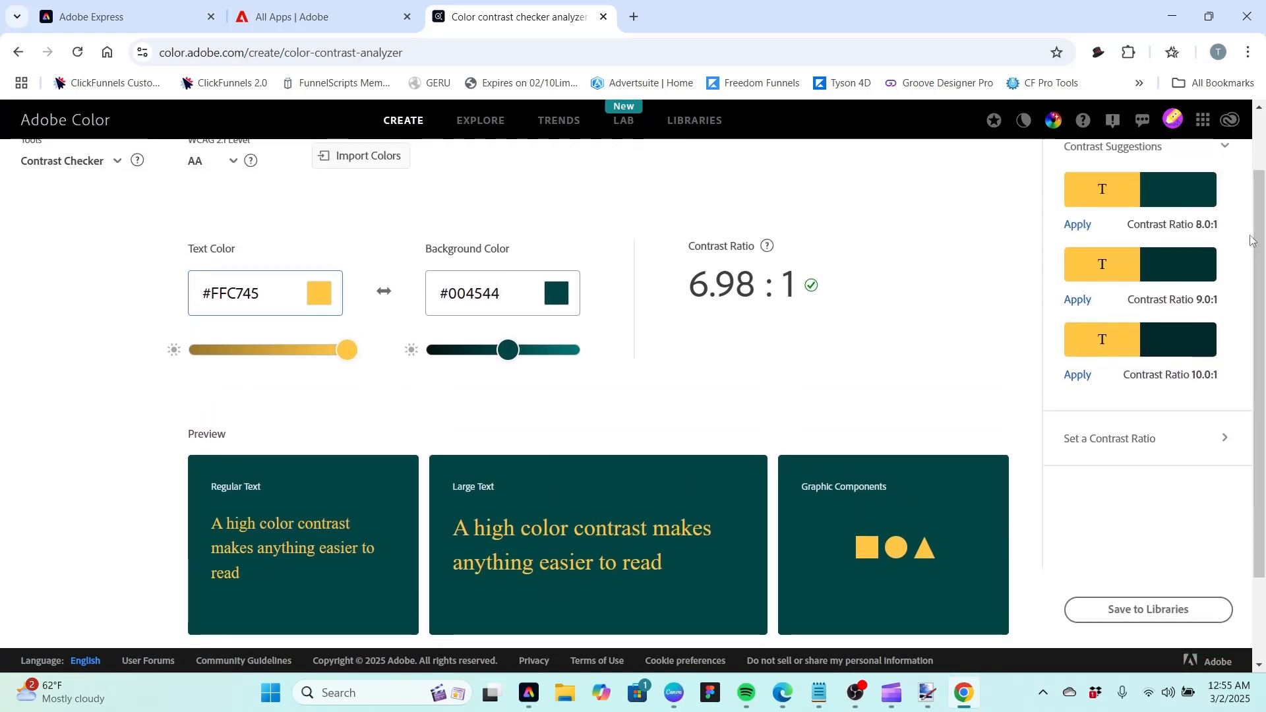
click(1078, 376)
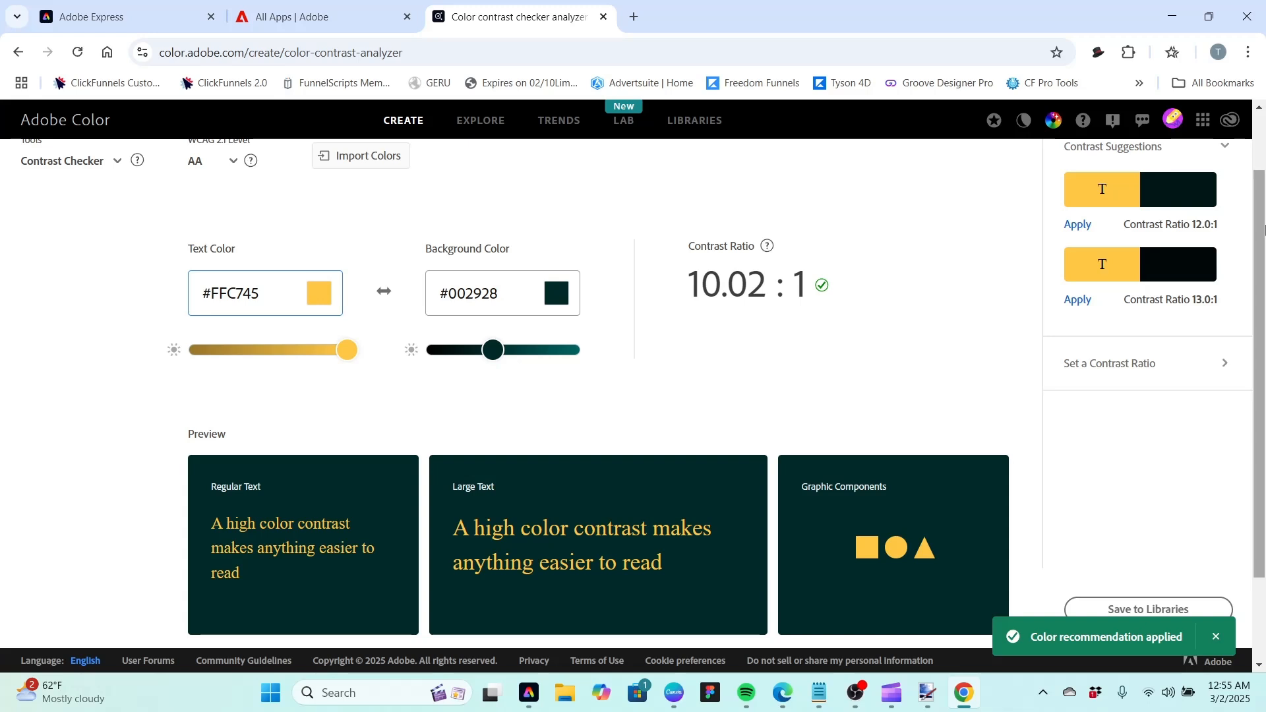
drag(1265, 227, 1262, 168)
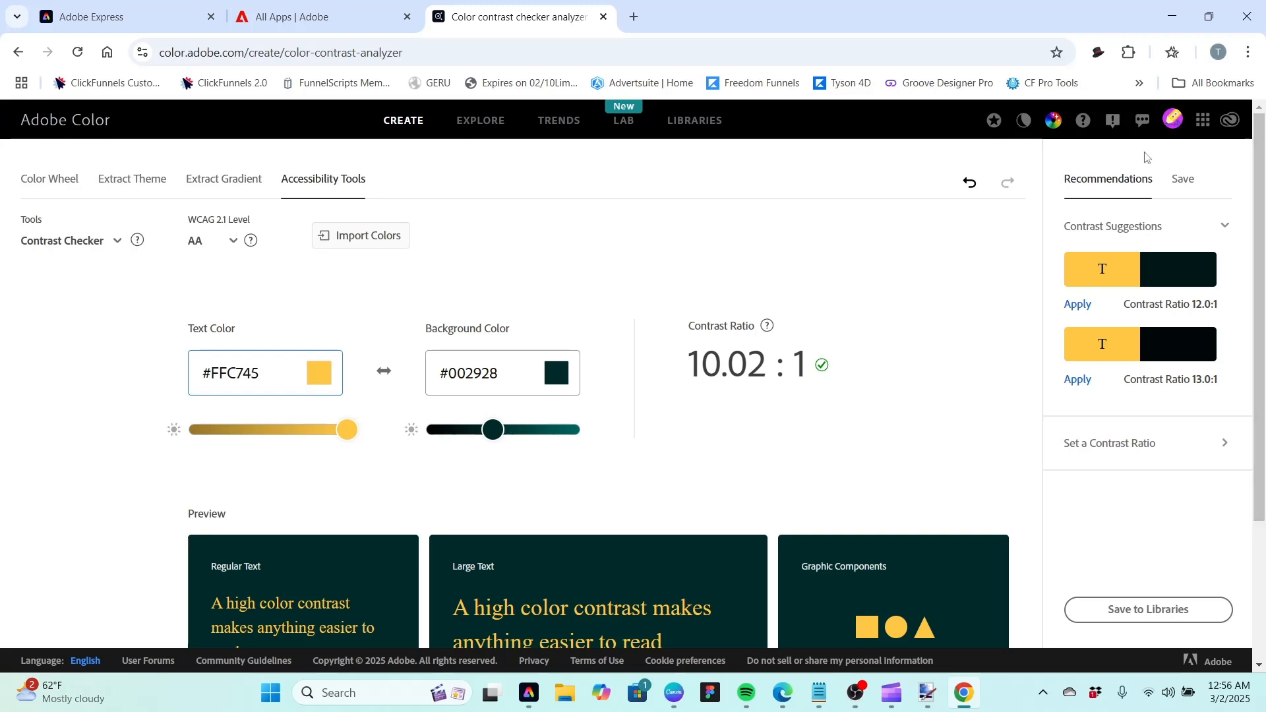
click(56, 129)
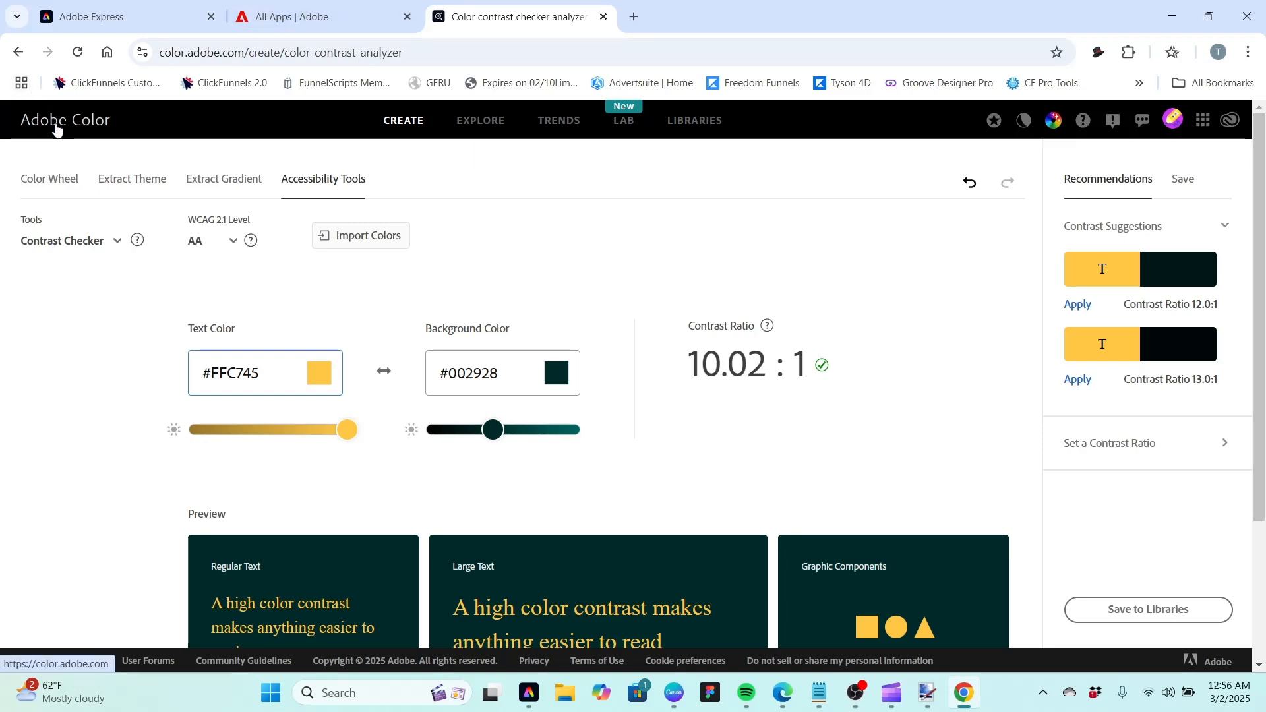